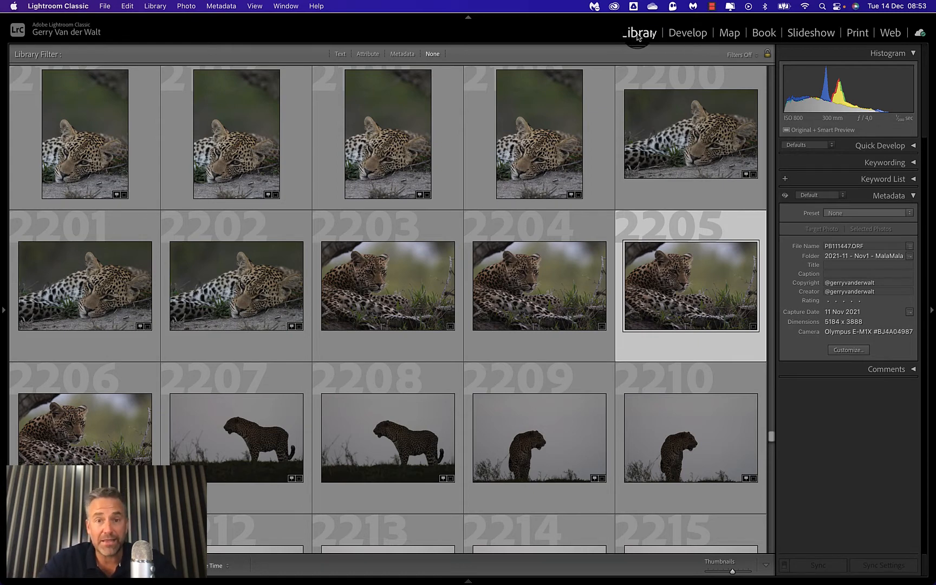
# - View the selected reclining leopard photo in the Develop module and return to the Library grid
pyautogui.click(688, 34)
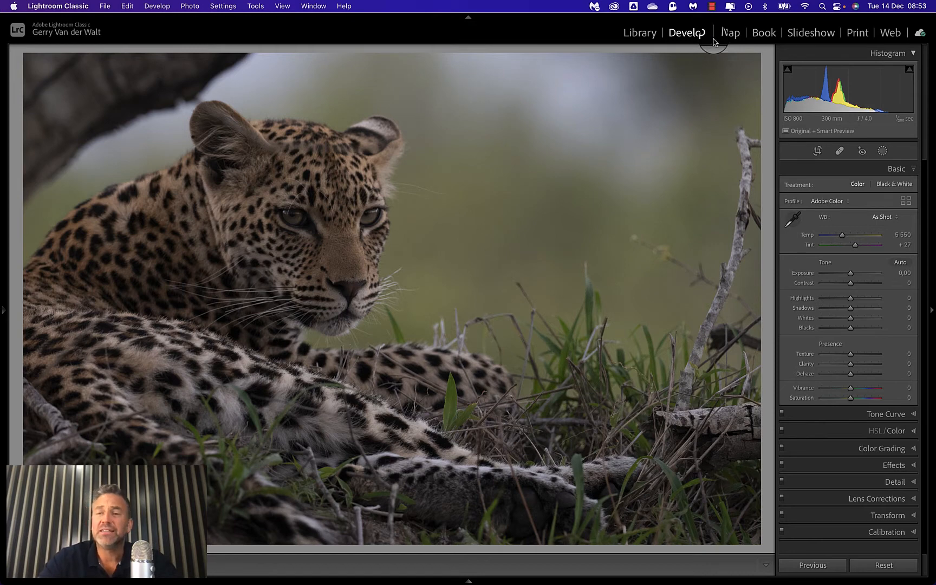
pyautogui.click(639, 33)
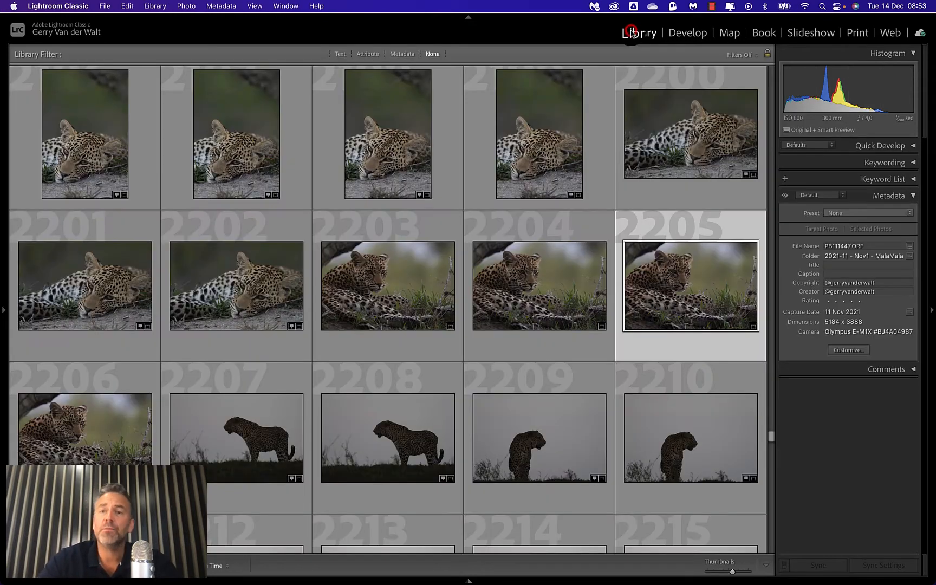
# - Examine the Library's catalog, folders, collections and publish services, and hide them again to enlarge the photo grid
pyautogui.click(3, 312)
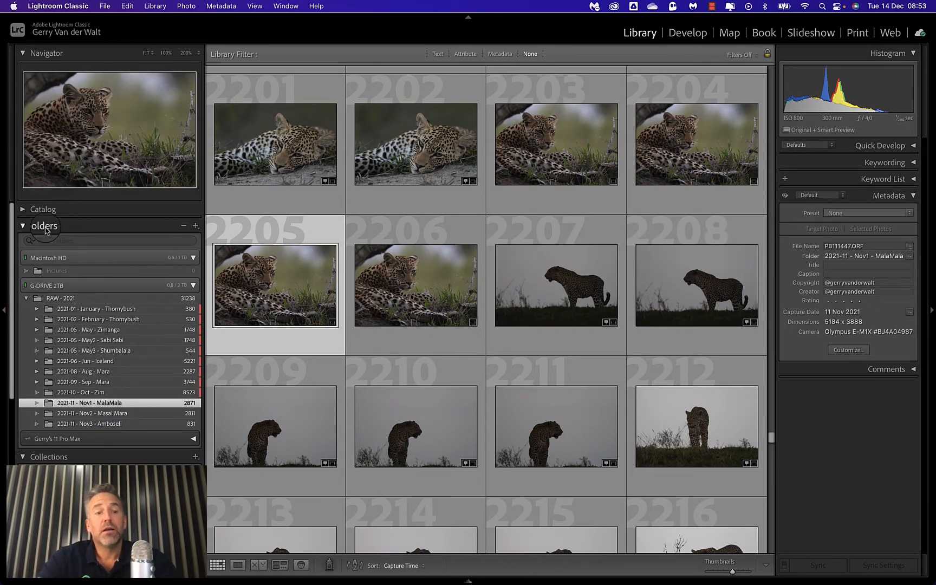
pyautogui.click(23, 210)
pyautogui.click(67, 213)
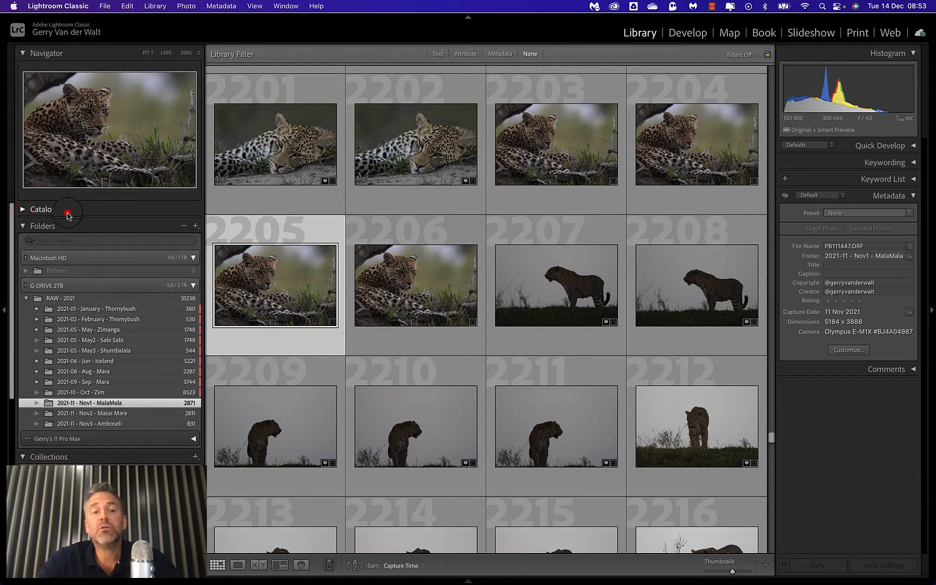
pyautogui.click(67, 213)
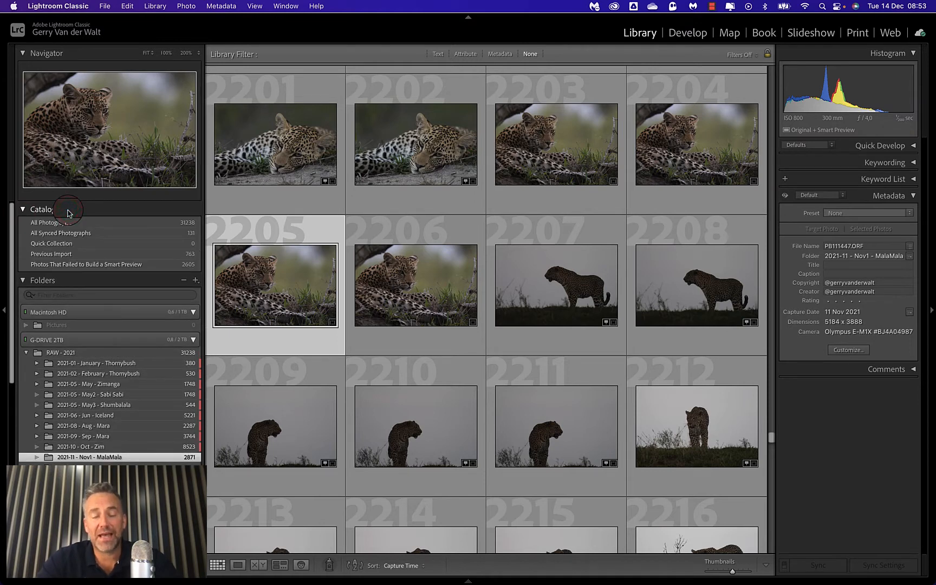
pyautogui.click(67, 213)
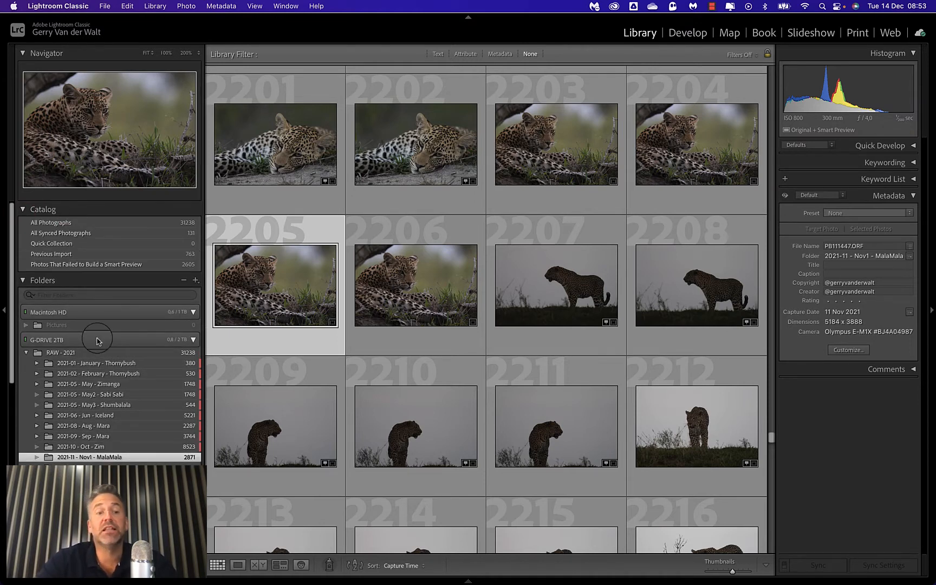
pyautogui.scroll(-2, 103, 347)
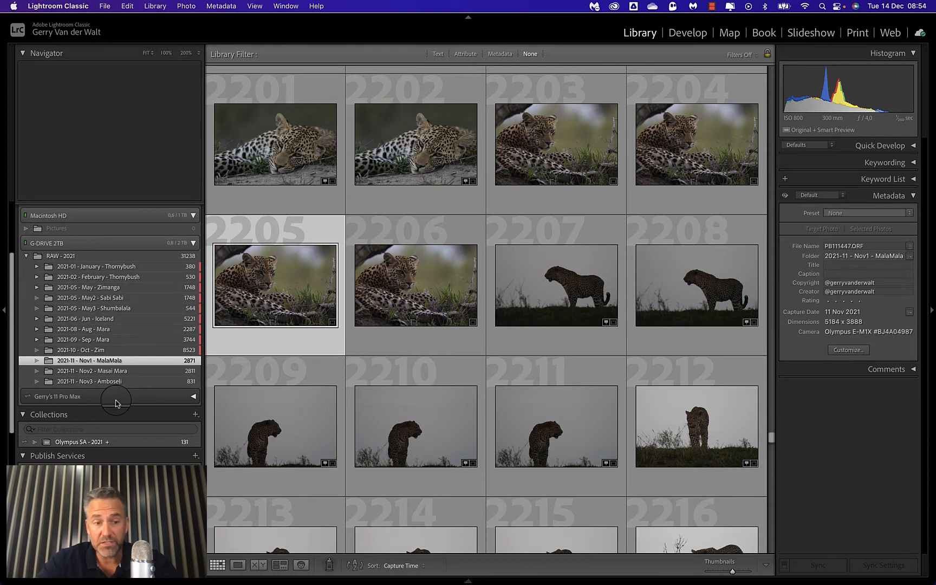
pyautogui.scroll(-5, 116, 403)
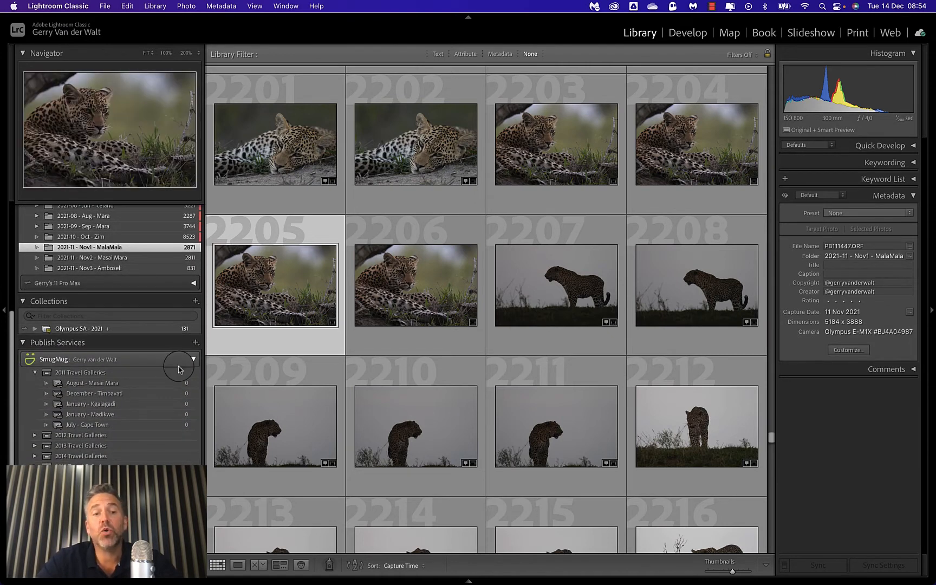
pyautogui.scroll(7, 179, 370)
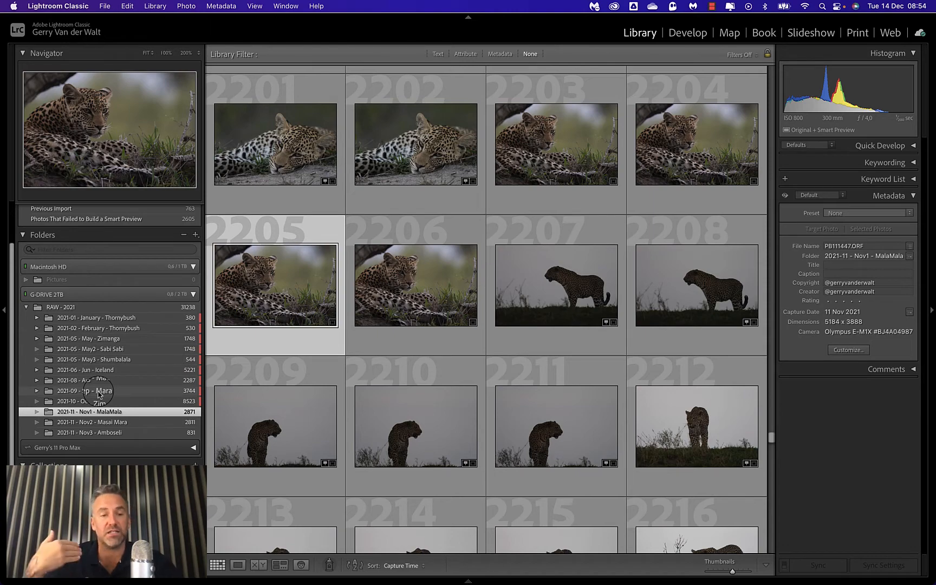
pyautogui.click(3, 310)
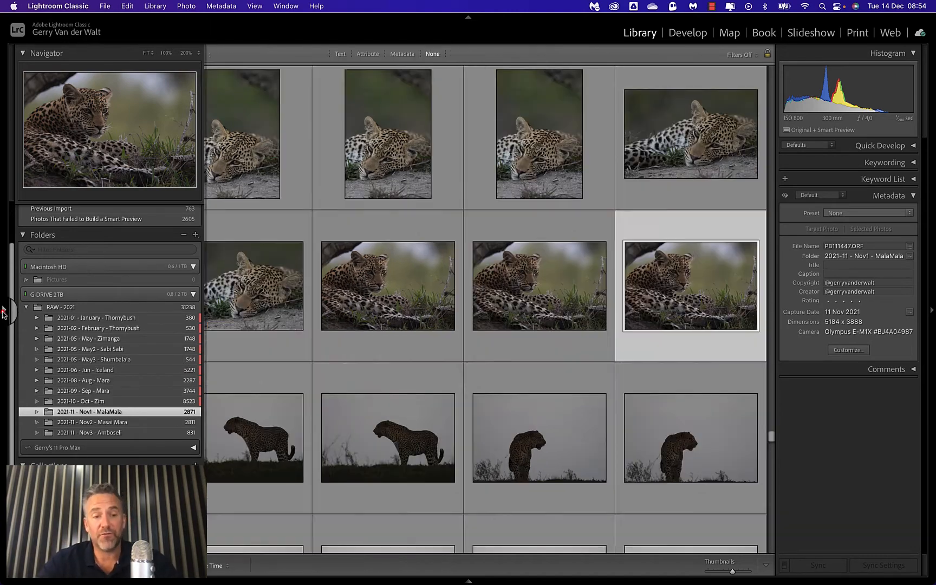
# - Select the standing leopard photo PB111450.ORF, number 2208 in the grid, and open it in the Develop module
pyautogui.scroll(2, 381, 342)
pyautogui.scroll(-4, 381, 342)
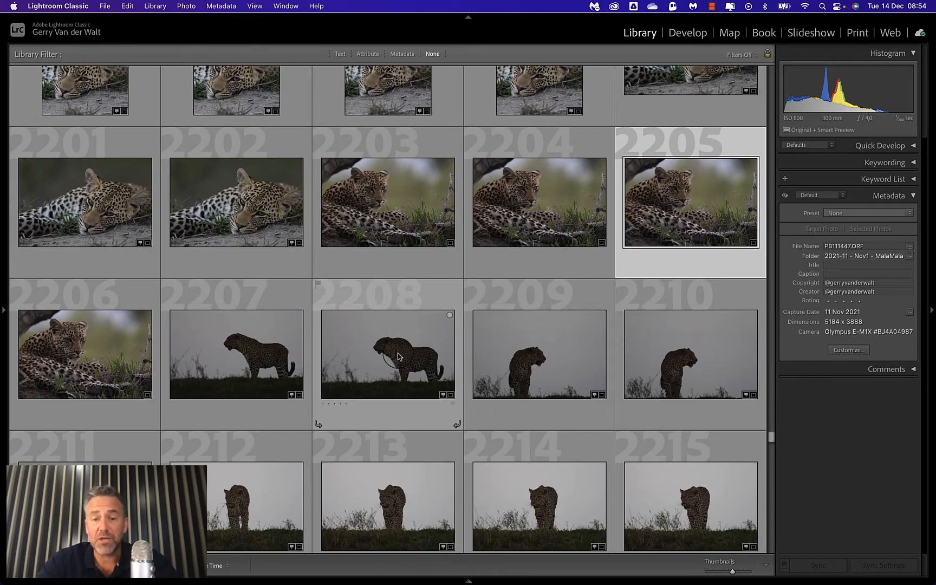
pyautogui.click(398, 353)
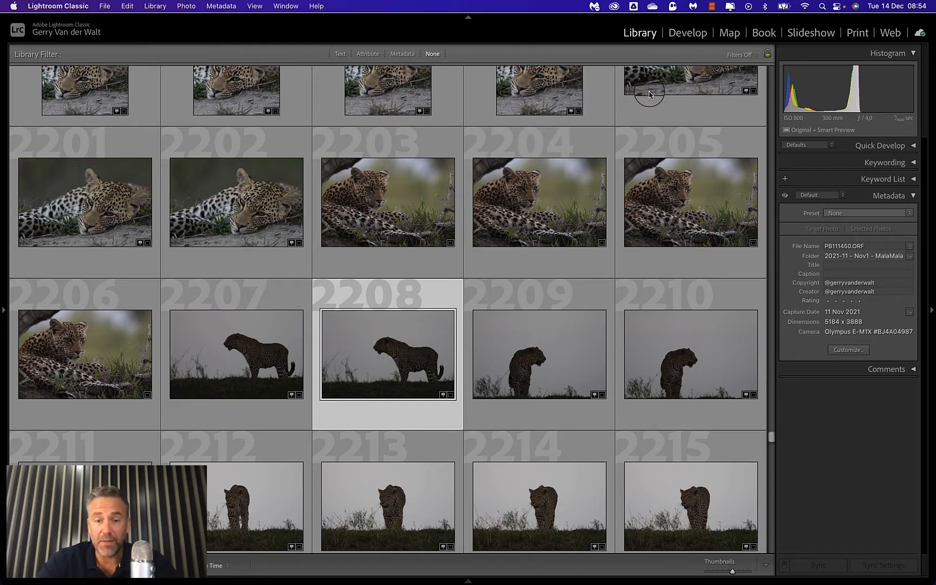
pyautogui.click(679, 34)
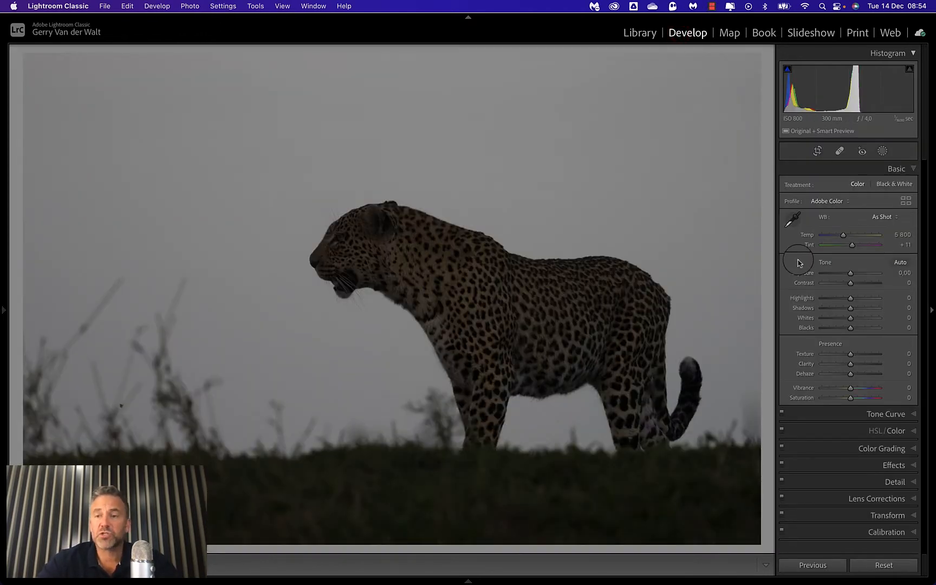
# - Look at the Navigator and preset list beside the leopard photo, and hide them again
pyautogui.press('F7')
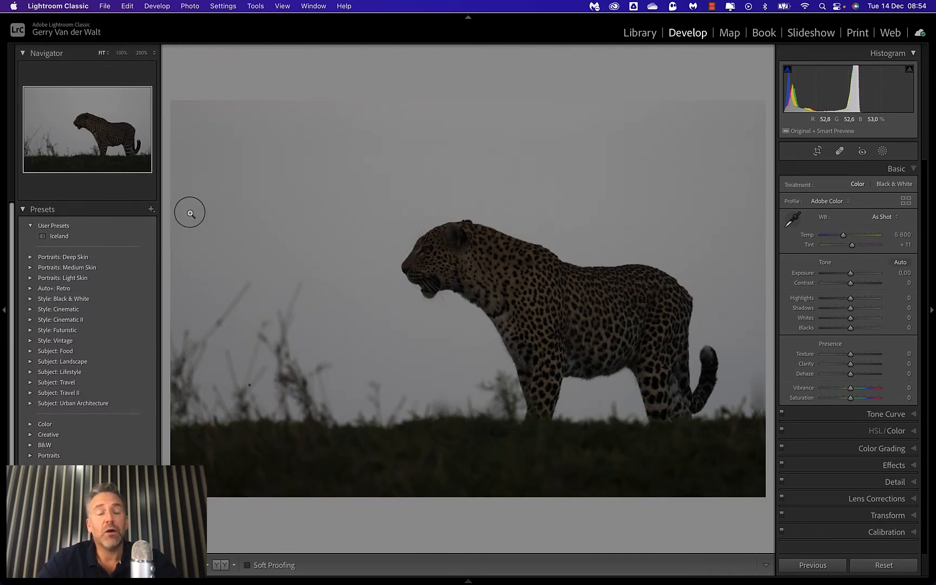
pyautogui.click(4, 311)
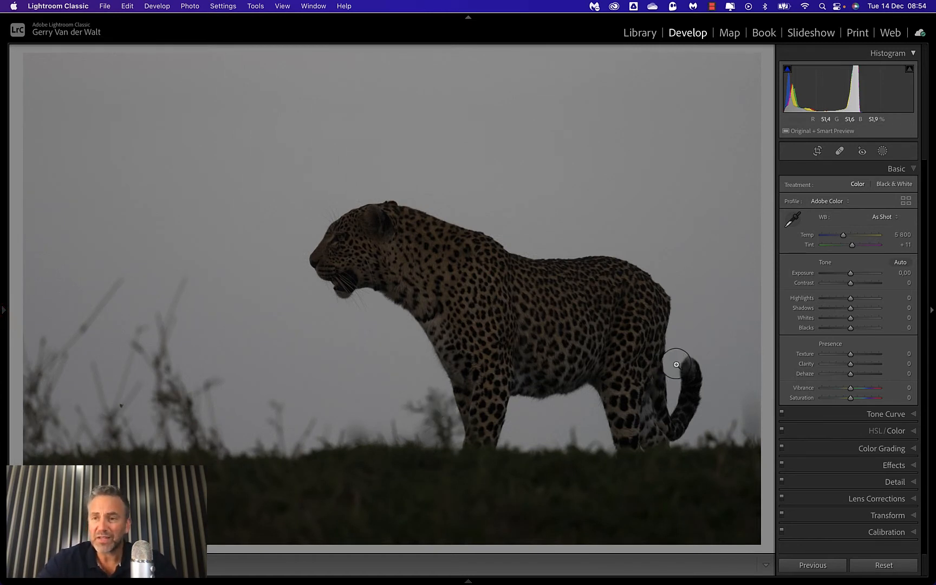
# - Collapse the Basic adjustments and check the Solo Mode option for the Develop adjustment sections
pyautogui.click(914, 170)
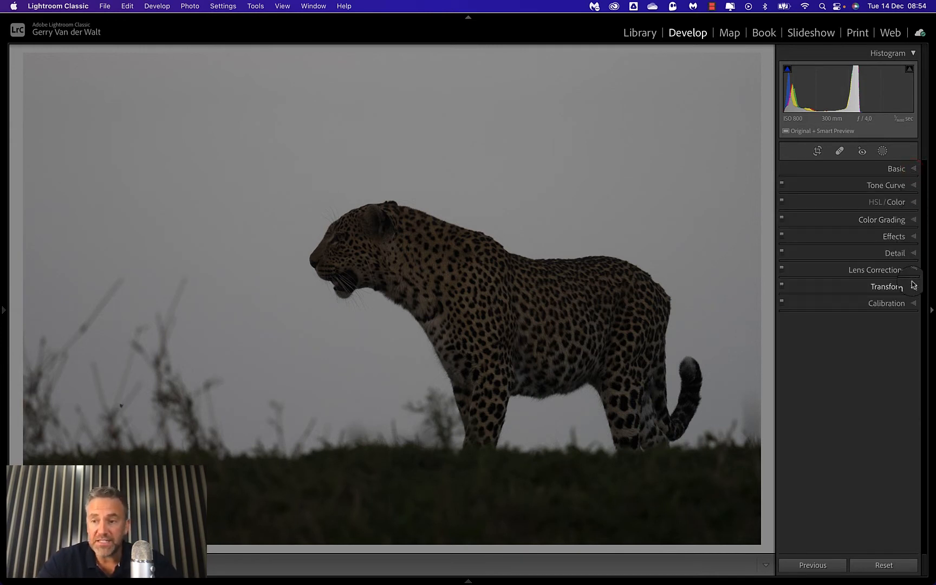
pyautogui.click(913, 169)
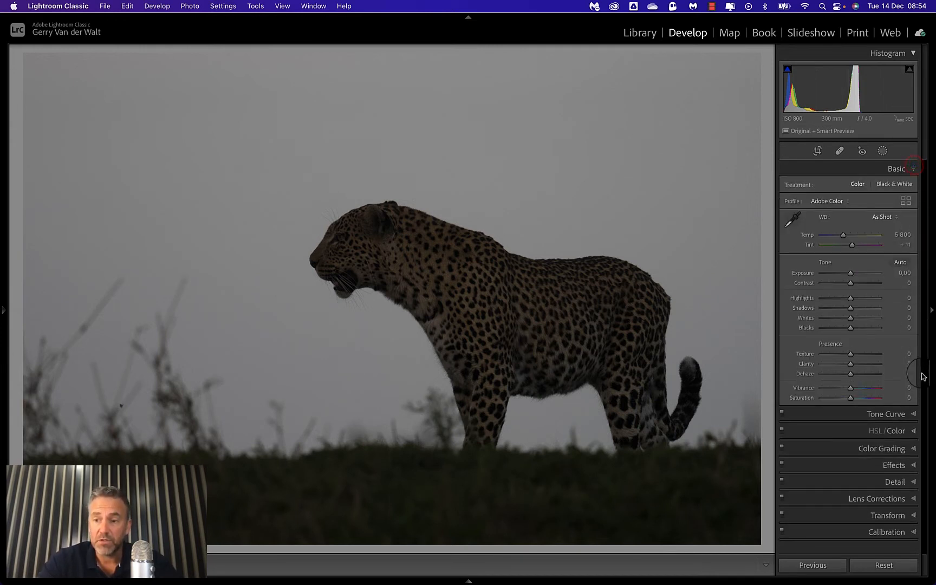
pyautogui.click(913, 169)
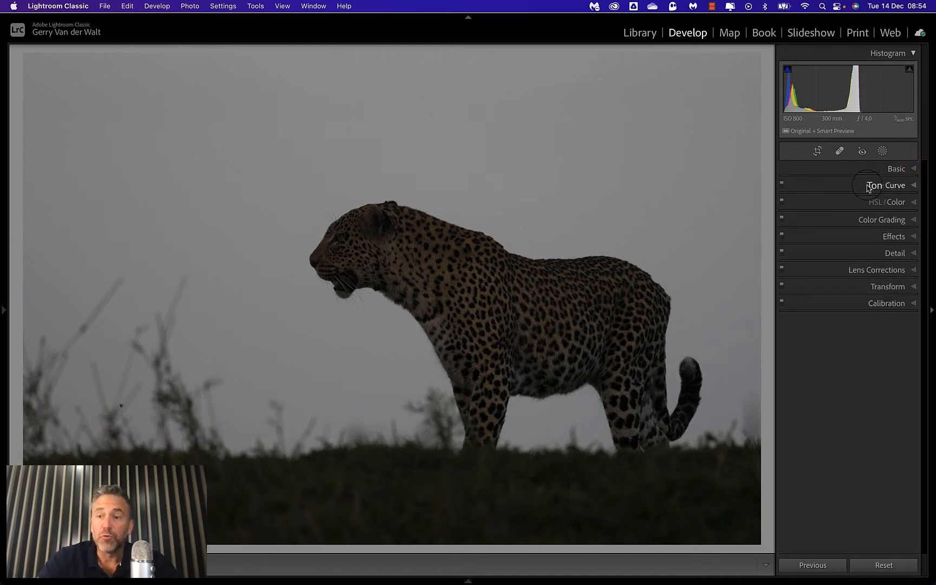
pyautogui.rightClick(826, 188)
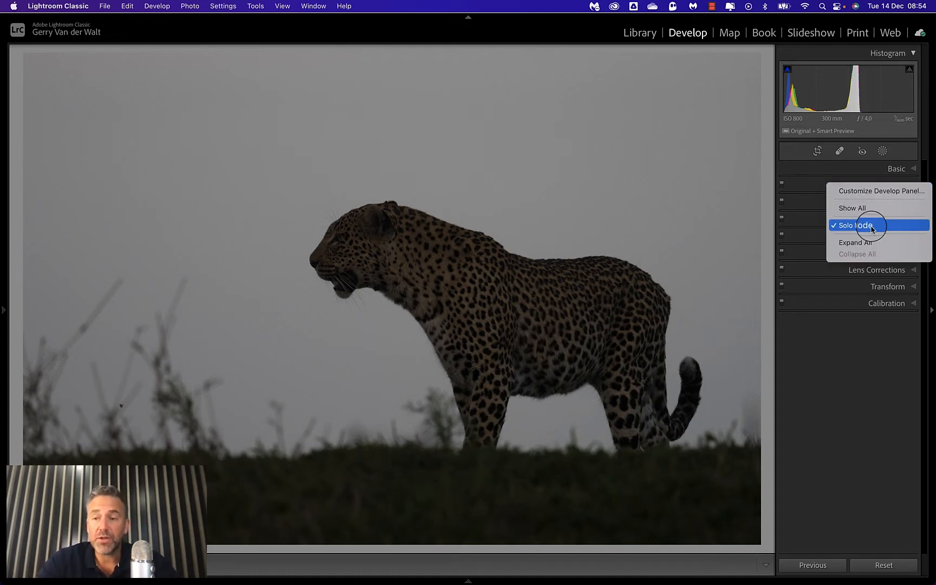
pyautogui.click(855, 337)
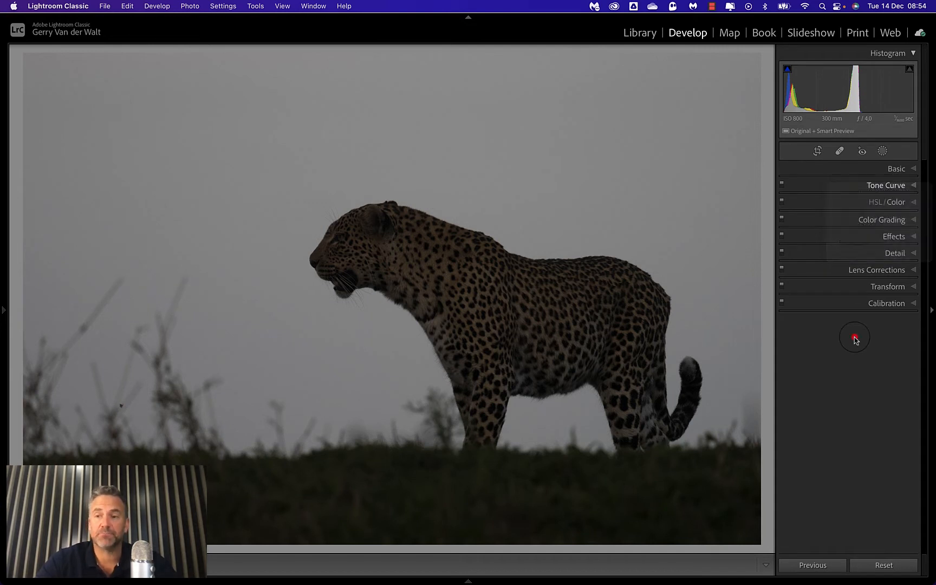
# - Look through the Tone Curve, HSL/Color and Color Grading controls one at a time, and return to the Basic adjustments
pyautogui.click(914, 185)
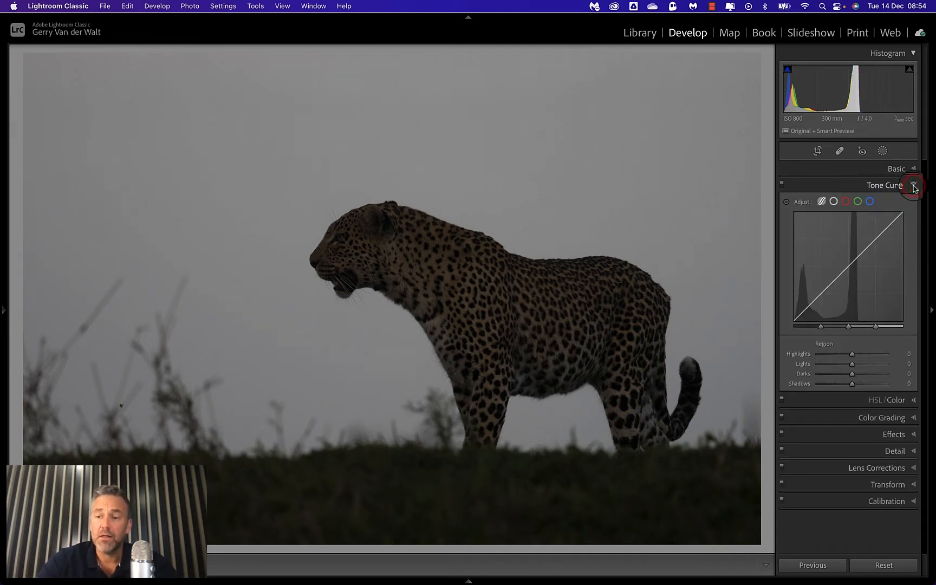
pyautogui.click(913, 401)
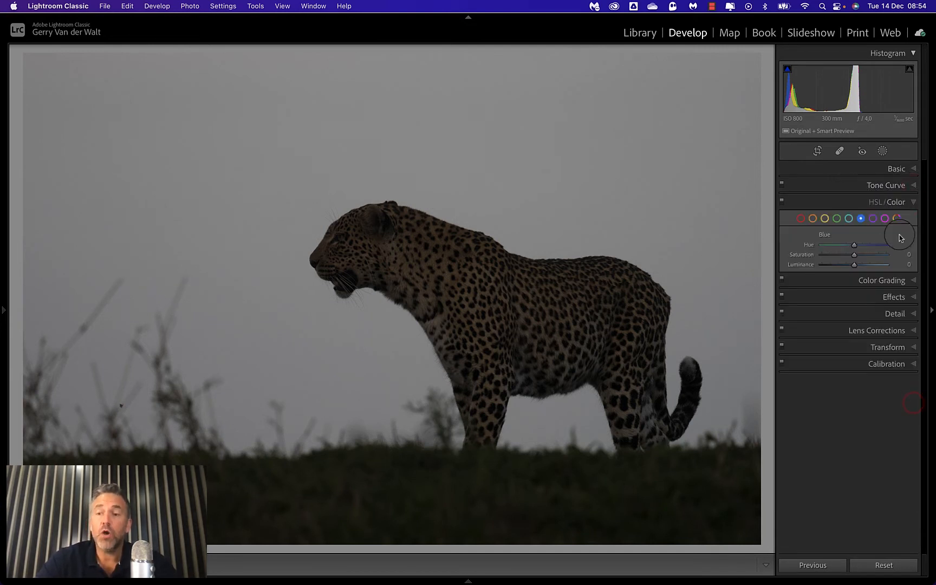
pyautogui.click(912, 280)
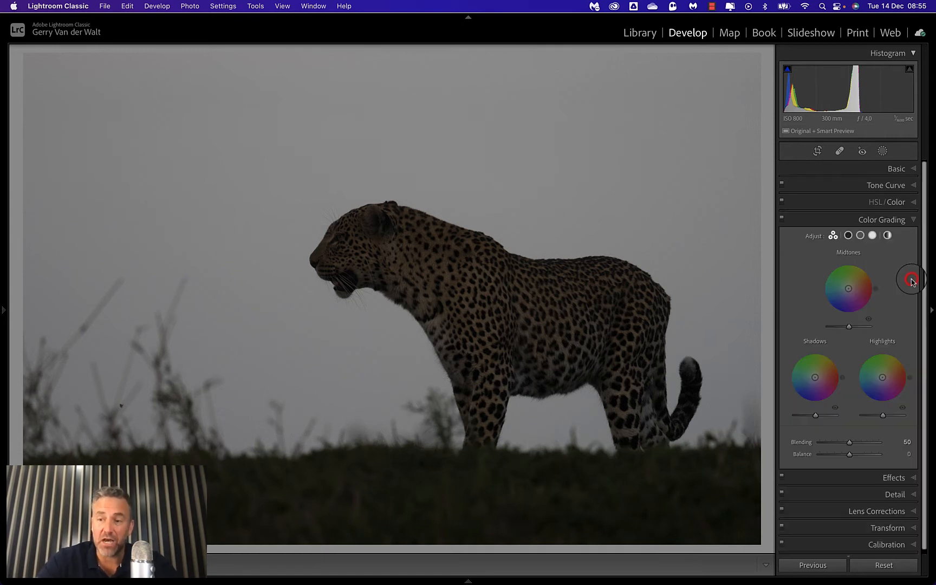
pyautogui.scroll(-1, 864, 401)
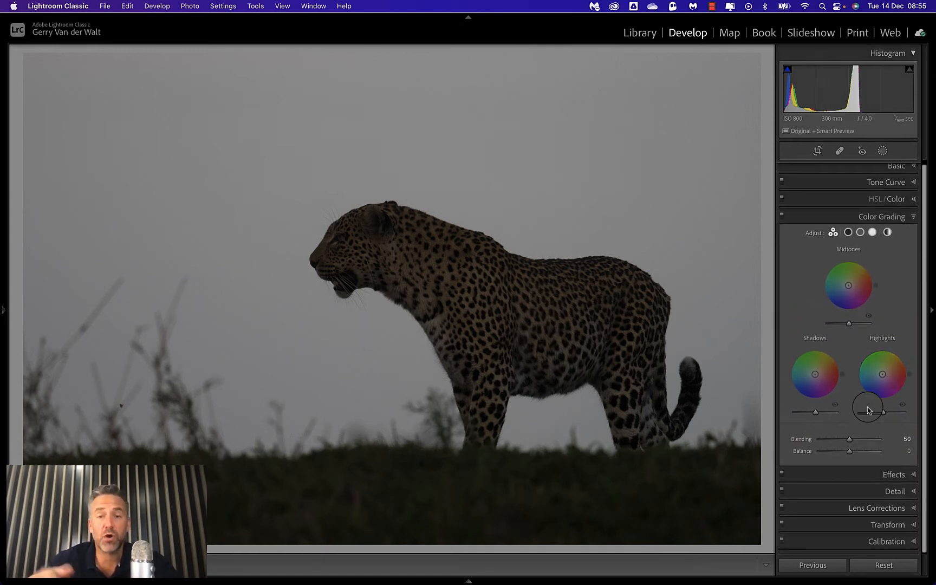
pyautogui.scroll(1, 867, 410)
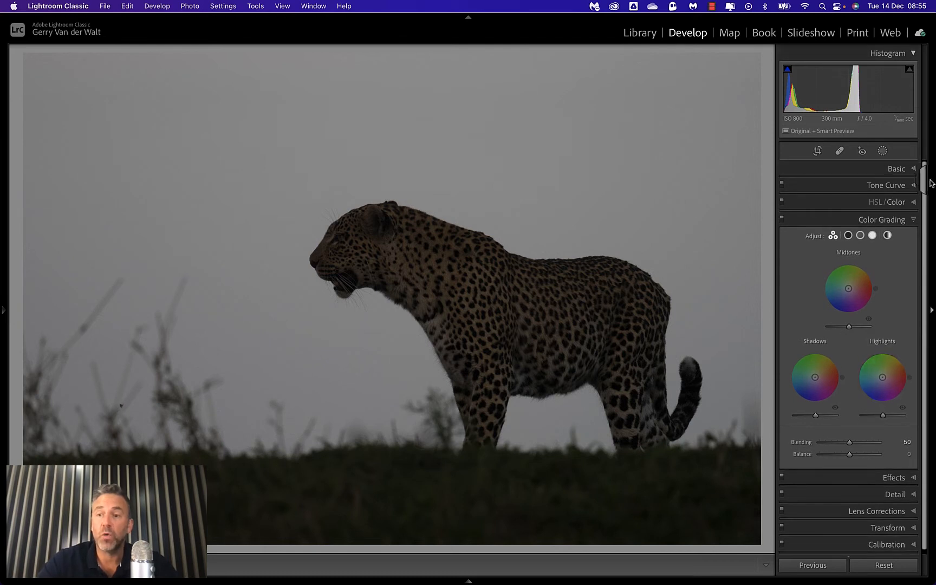
pyautogui.click(899, 169)
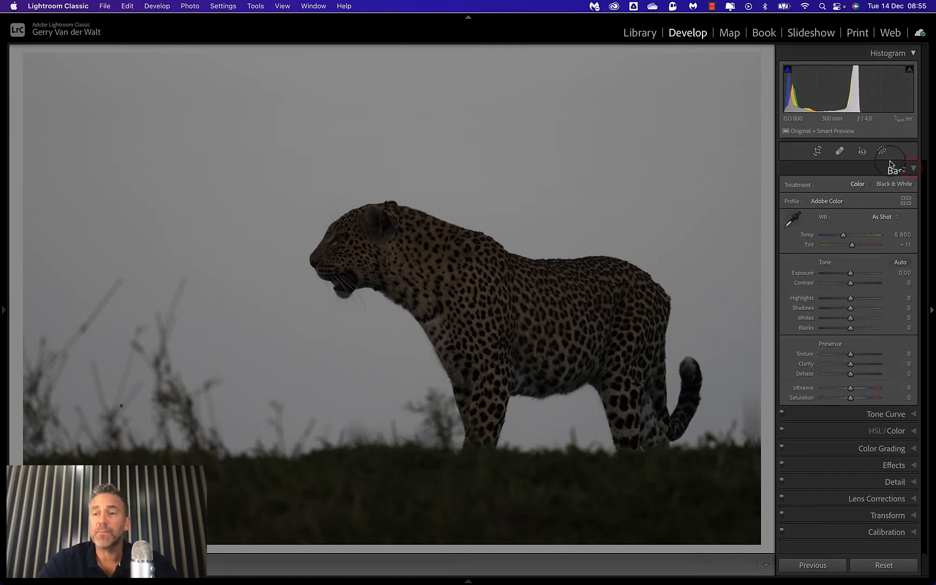
pyautogui.click(882, 212)
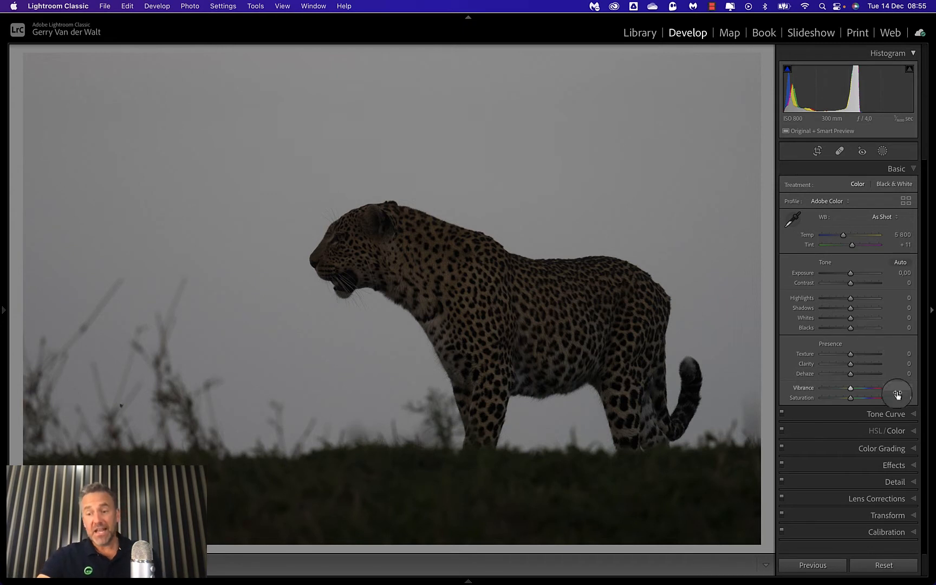
# - Set the Darks region of the leopard photo's tone curve to -1
pyautogui.click(912, 413)
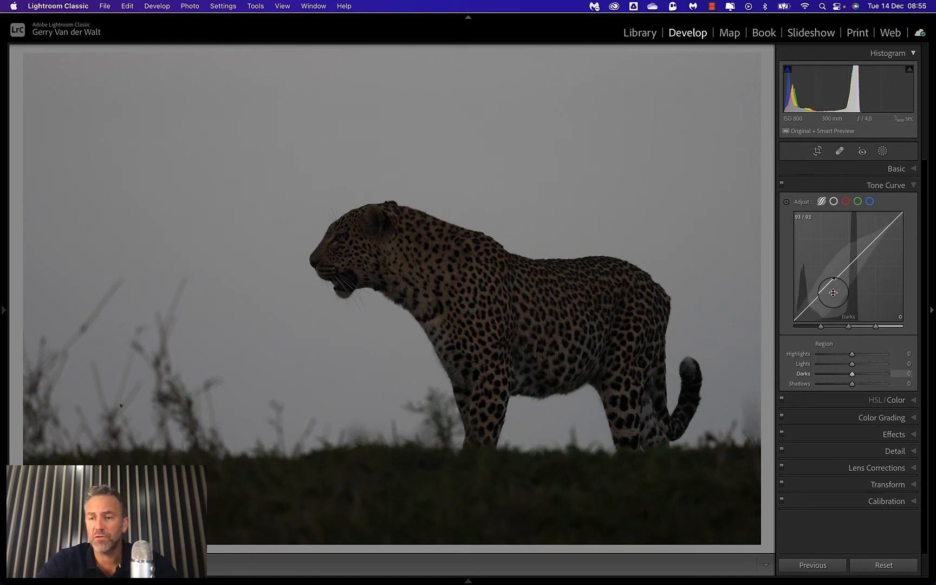
pyautogui.moveTo(833, 293)
pyautogui.mouseDown()
pyautogui.moveTo(828, 307)
pyautogui.moveTo(831, 247)
pyautogui.moveTo(829, 280)
pyautogui.mouseUp()
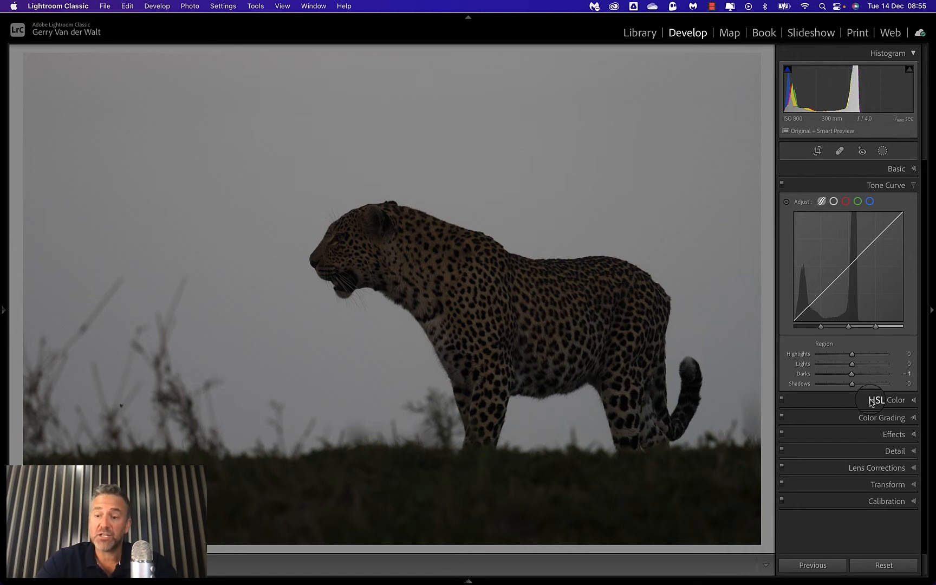
# - Examine the HSL hue and saturation sliders and the orange sliders in the Color view
pyautogui.click(913, 400)
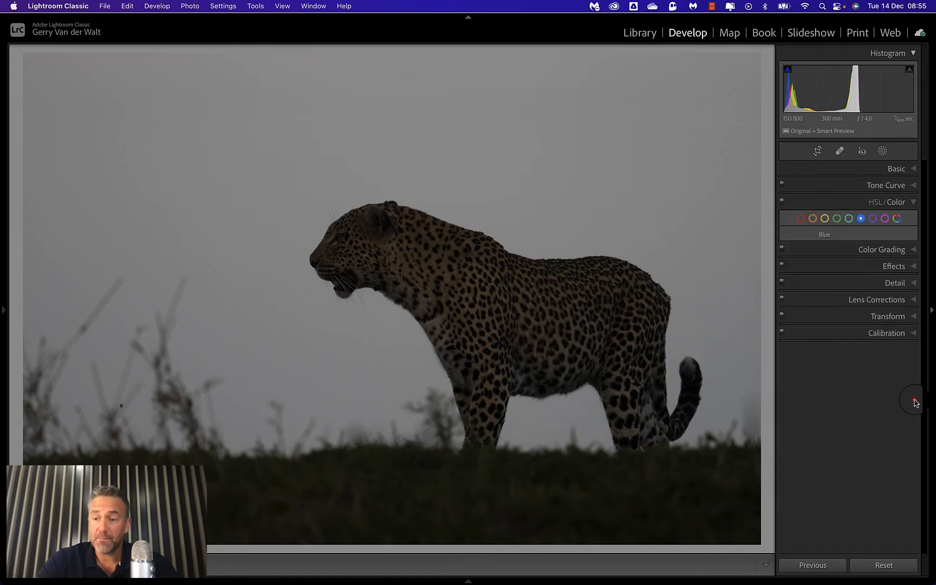
pyautogui.click(873, 210)
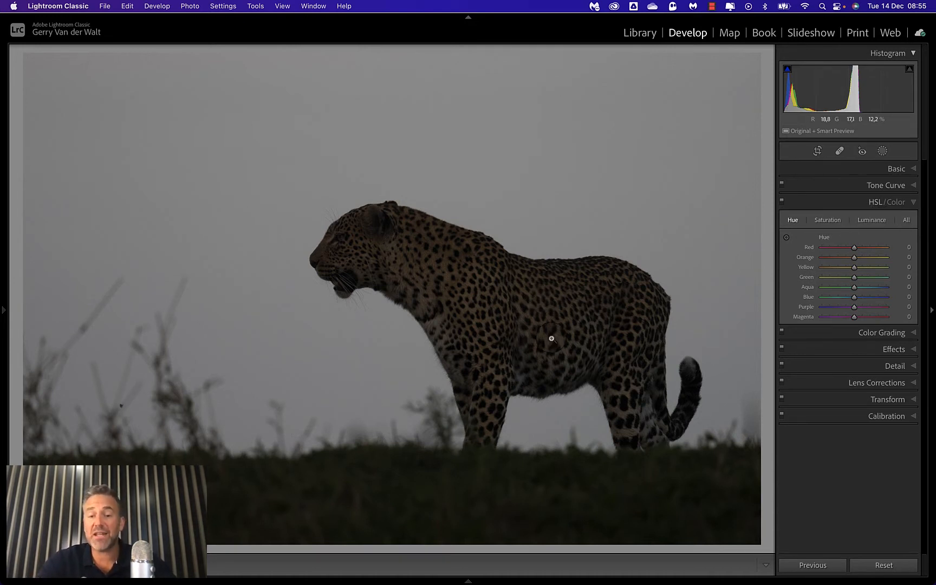
pyautogui.click(824, 220)
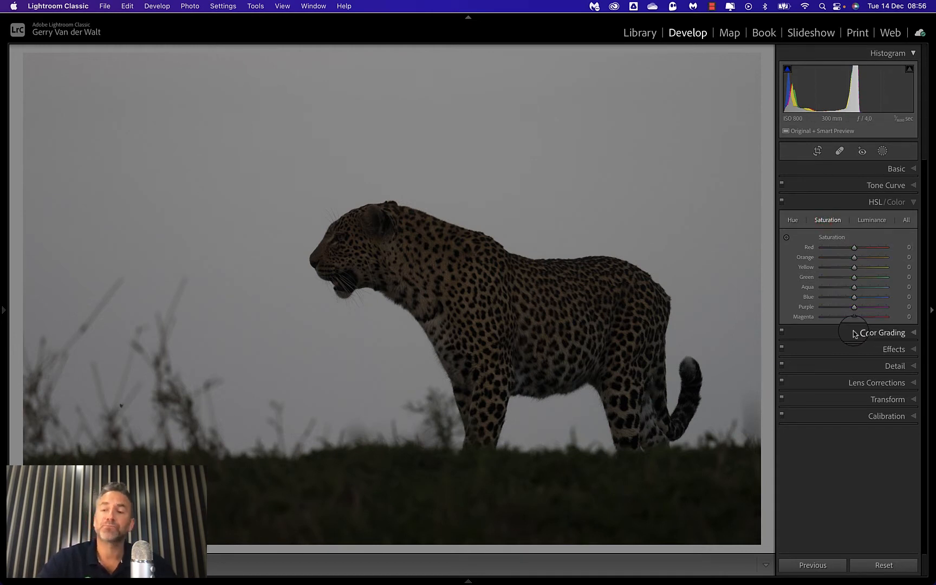
pyautogui.click(895, 202)
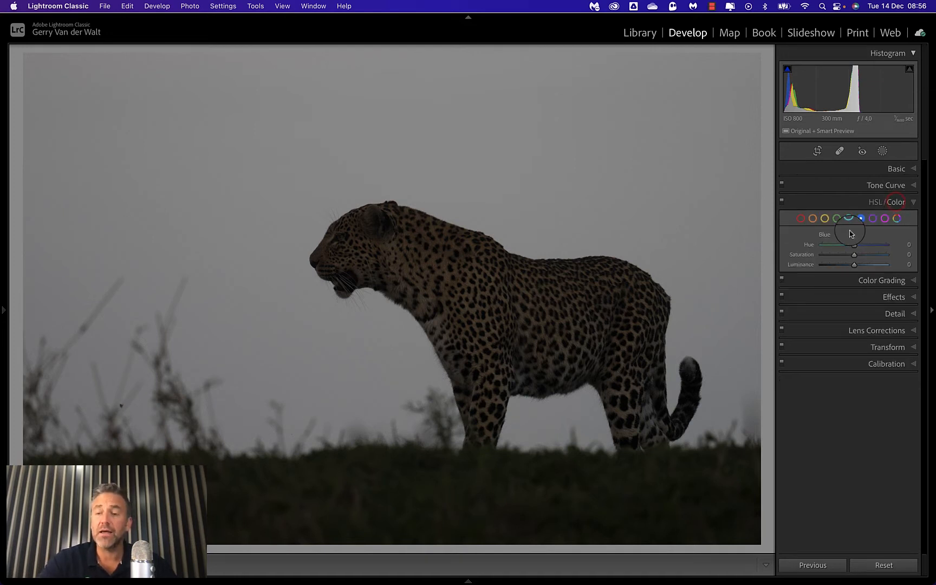
pyautogui.click(813, 219)
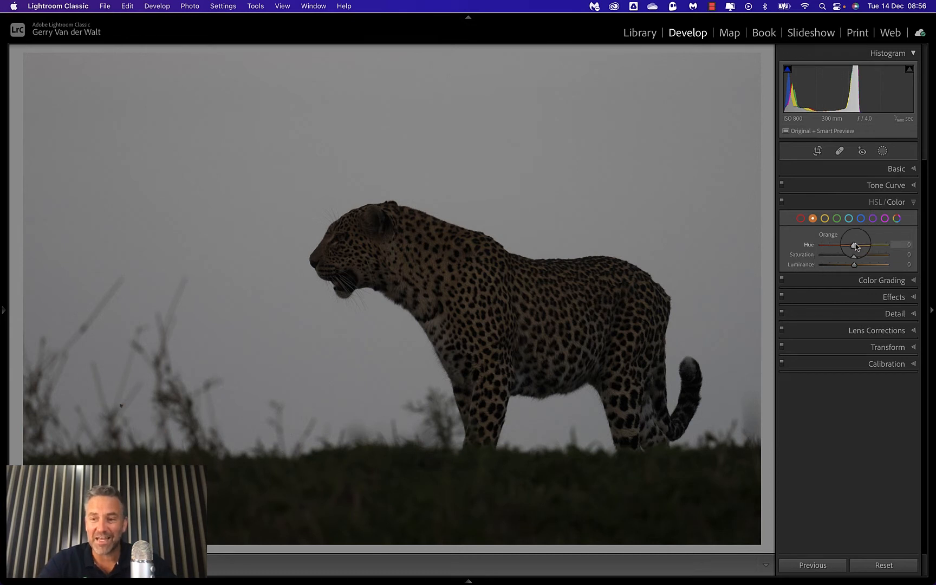
# - Bring up the Color Grading wheels for midtones, shadows and highlights
pyautogui.click(902, 280)
pyautogui.scroll(-1, 867, 345)
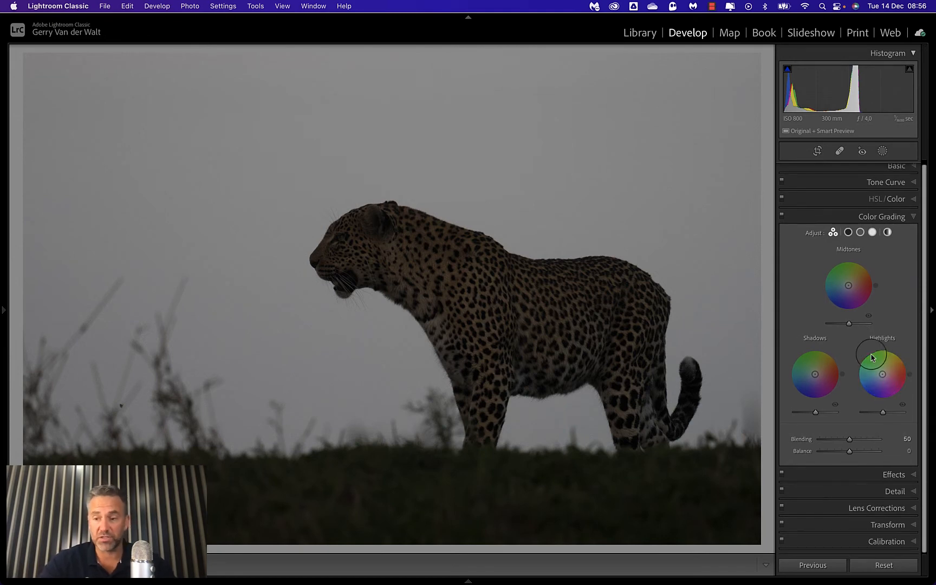
# - Set the post-crop vignetting amount to +3 in the Effects adjustments
pyautogui.click(908, 473)
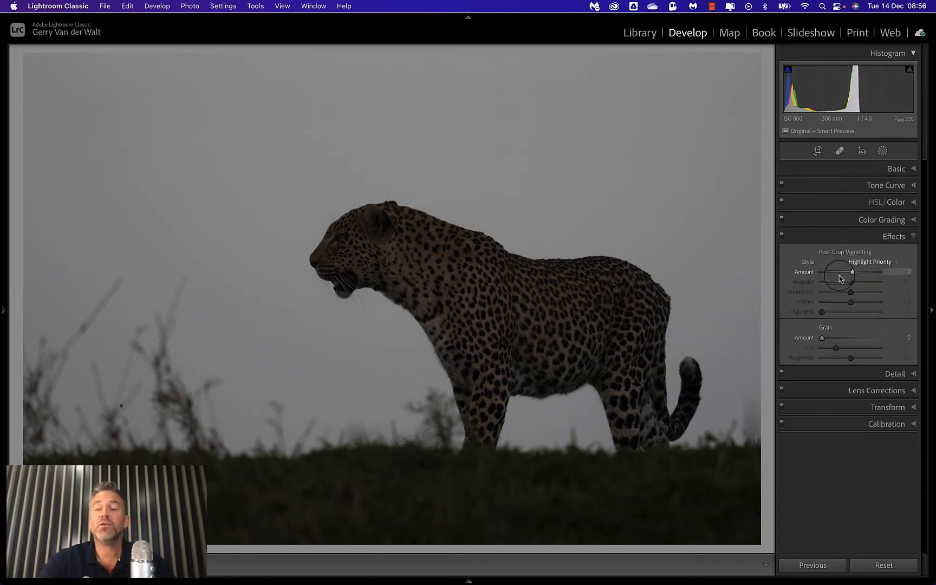
pyautogui.moveTo(850, 272)
pyautogui.mouseDown()
pyautogui.moveTo(827, 275)
pyautogui.moveTo(862, 272)
pyautogui.moveTo(826, 272)
pyautogui.moveTo(914, 274)
pyautogui.moveTo(805, 272)
pyautogui.moveTo(851, 274)
pyautogui.mouseUp()
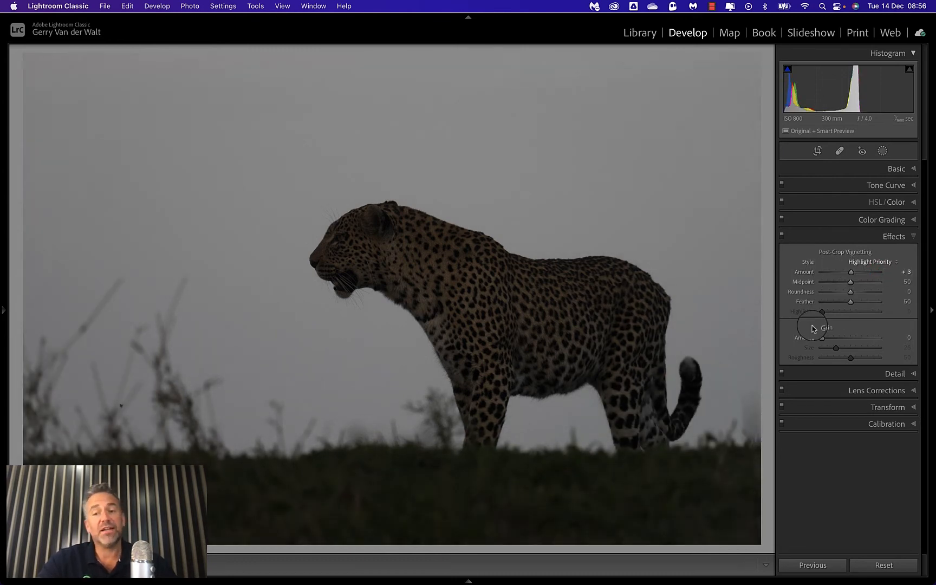
# - Review the Detail controls for sharpening and noise reduction on the leopard photo
pyautogui.click(899, 373)
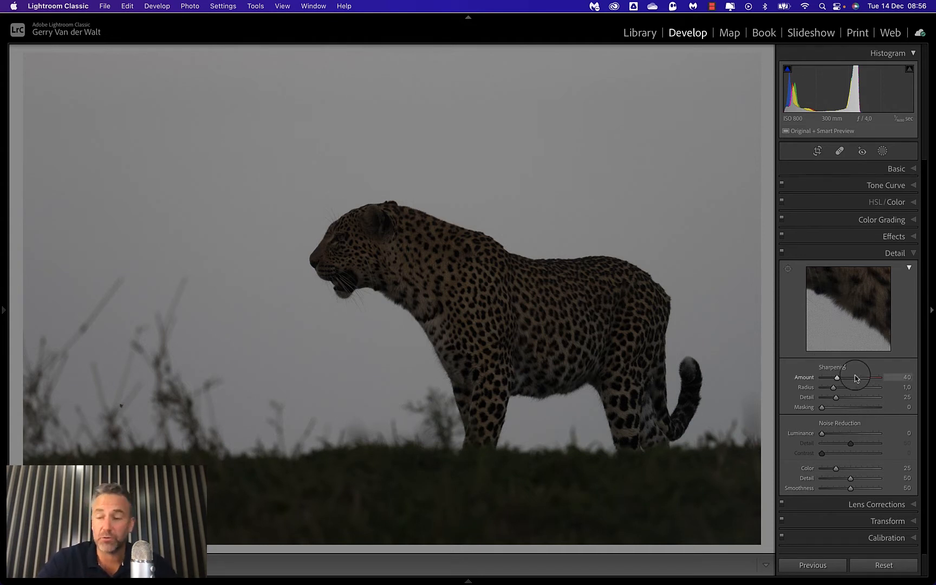
pyautogui.click(914, 254)
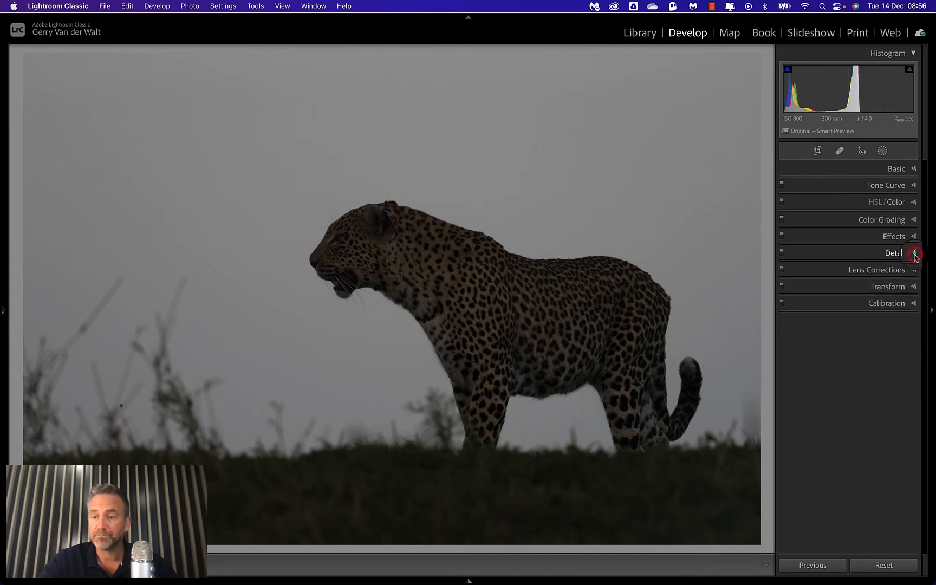
# - Try out chromatic aberration removal and profile corrections in Lens Corrections, and turn both off again
pyautogui.click(914, 271)
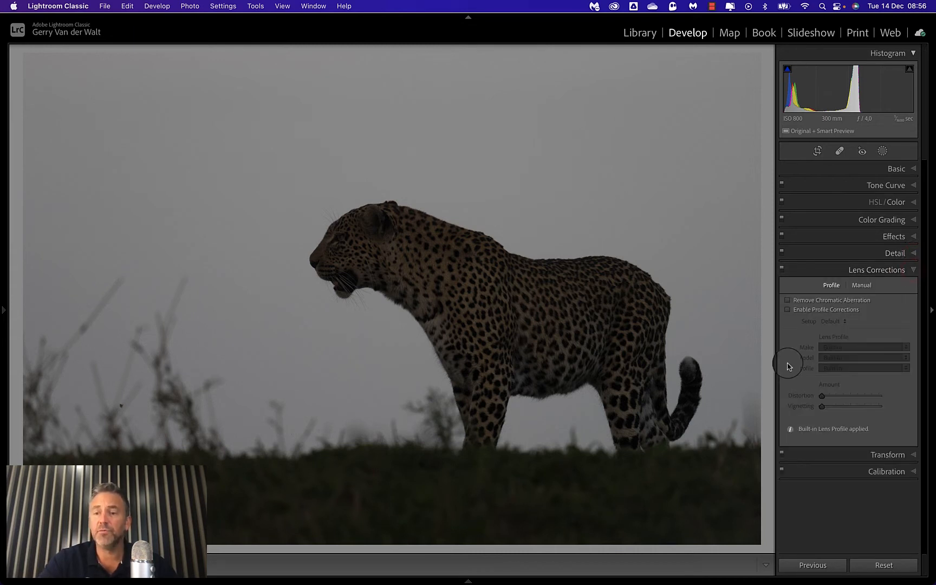
pyautogui.click(788, 300)
pyautogui.click(788, 310)
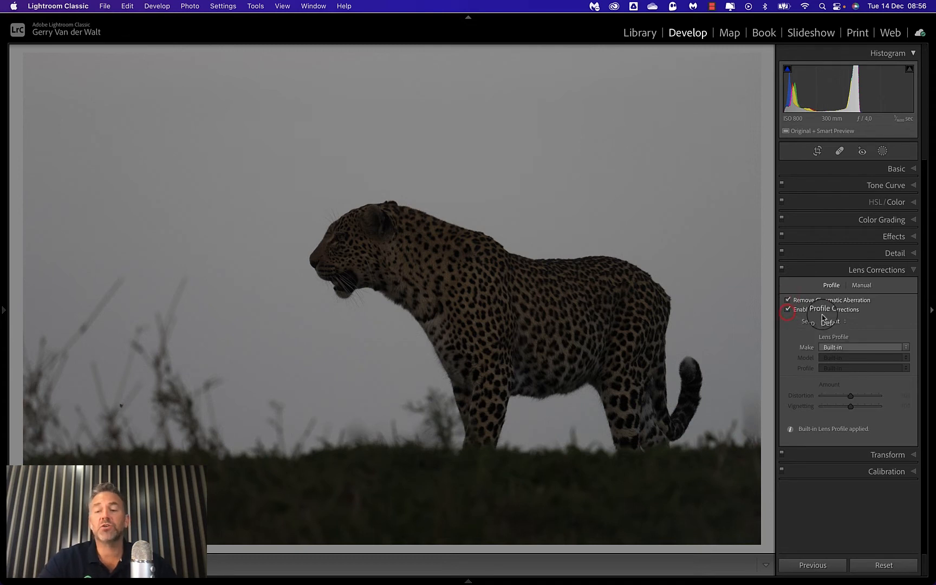
pyautogui.click(788, 299)
pyautogui.click(788, 310)
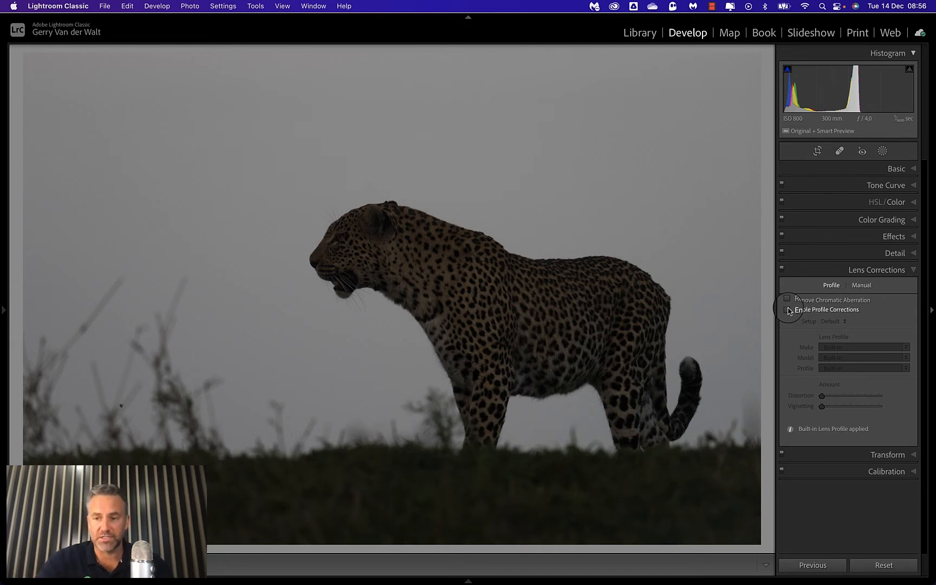
# - Review the Transform sliders and the Calibration settings for shadows and the primary colours
pyautogui.click(912, 269)
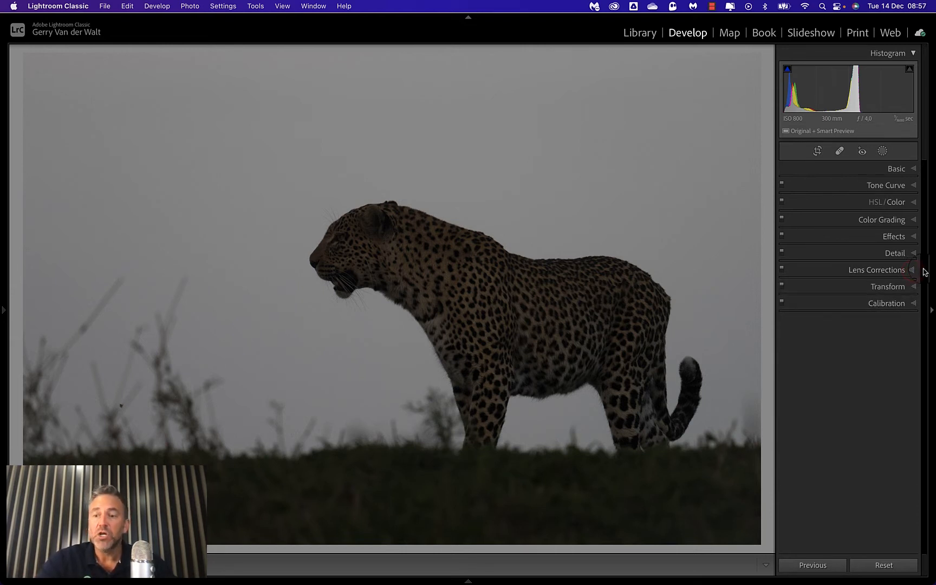
pyautogui.click(913, 287)
pyautogui.moveTo(850, 357)
pyautogui.mouseDown()
pyautogui.moveTo(829, 372)
pyautogui.moveTo(869, 367)
pyautogui.moveTo(857, 370)
pyautogui.mouseUp()
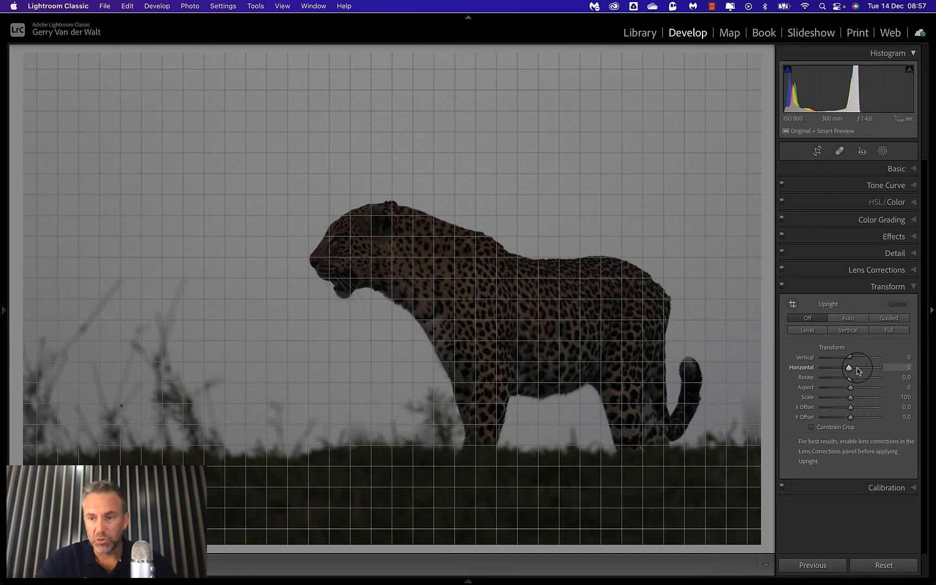
pyautogui.click(913, 488)
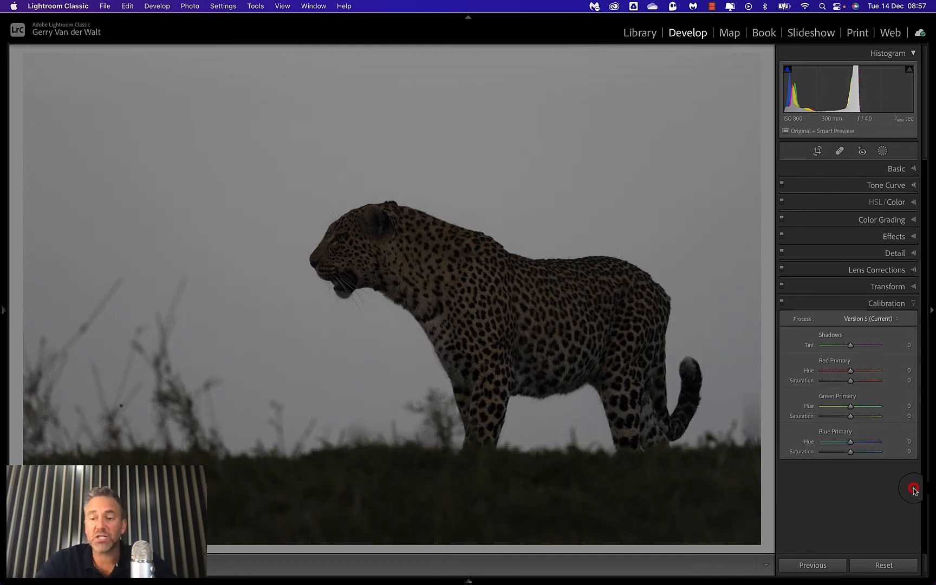
pyautogui.click(909, 306)
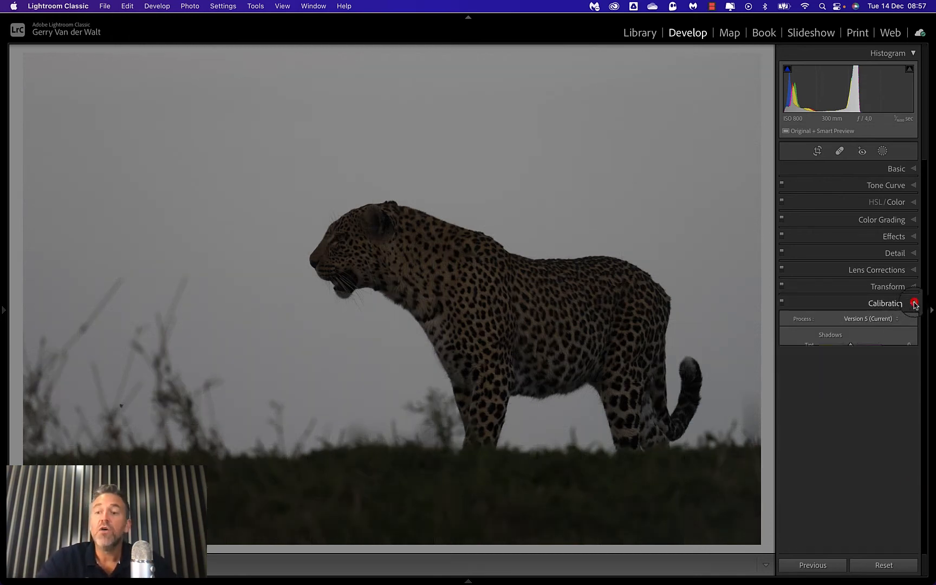
# - Set Blacks to -3 in the Basic adjustments, using the clipping preview to judge the black point
pyautogui.click(912, 172)
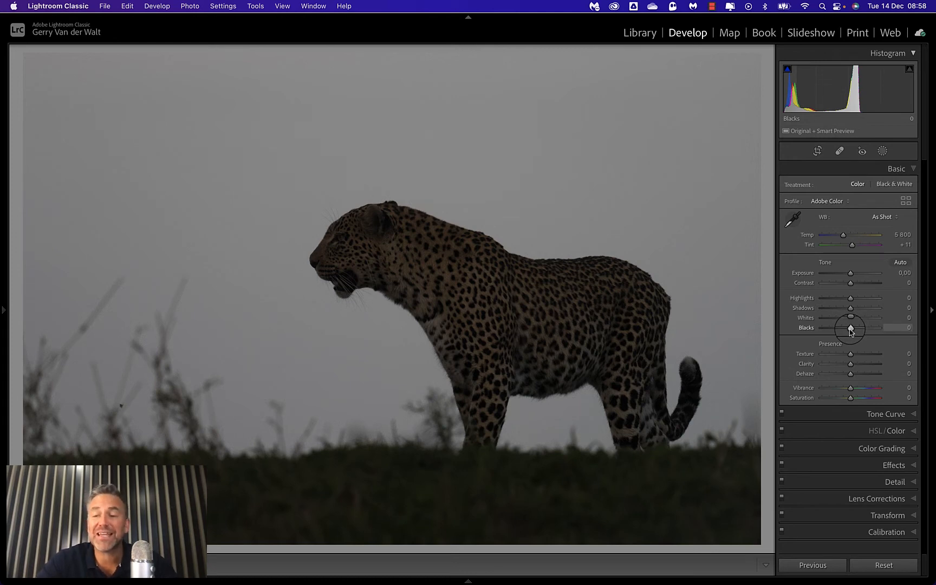
pyautogui.moveTo(850, 332); pyautogui.dragTo(808, 331)
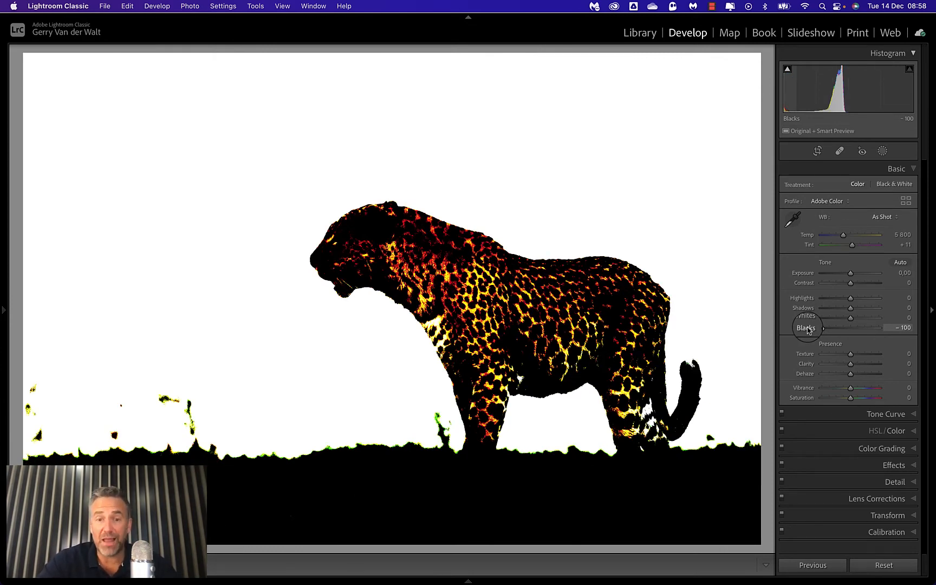
pyautogui.moveTo(807, 330); pyautogui.dragTo(850, 335)
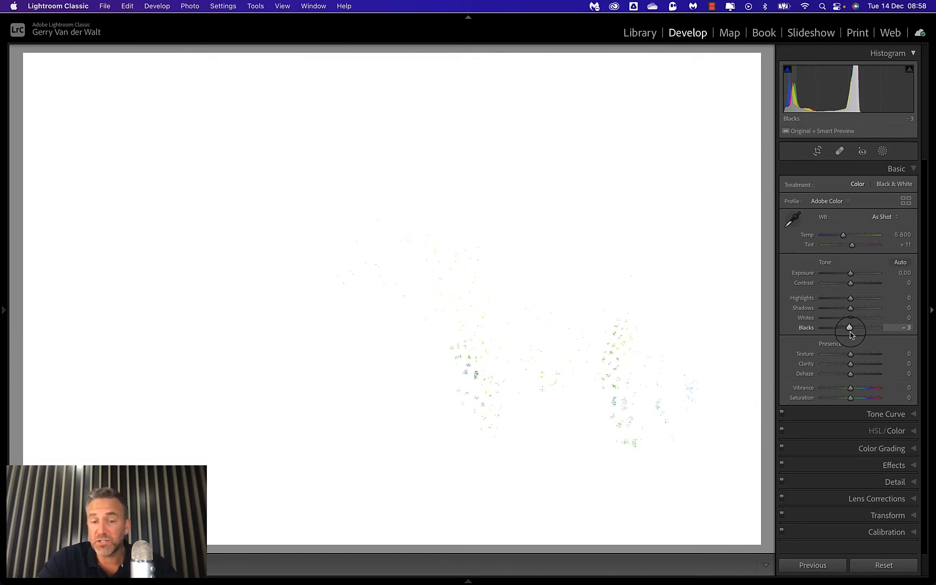
pyautogui.moveTo(850, 335); pyautogui.dragTo(850, 335)
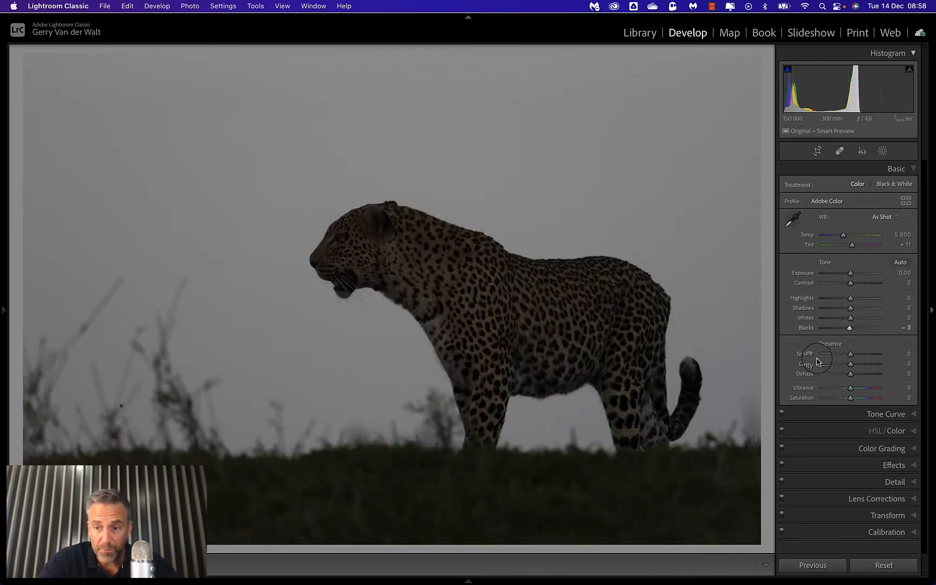
pyautogui.keyDown('alt'); pyautogui.click(850, 329); pyautogui.keyUp('alt')
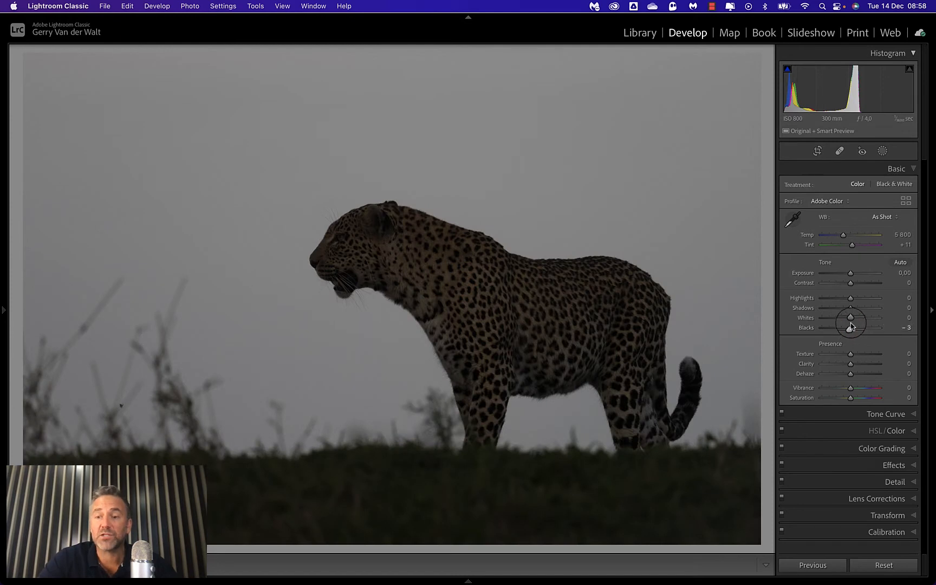
# - Set Whites to +79 with the help of the clipping preview, and compare the photo before and after
pyautogui.click(850, 318)
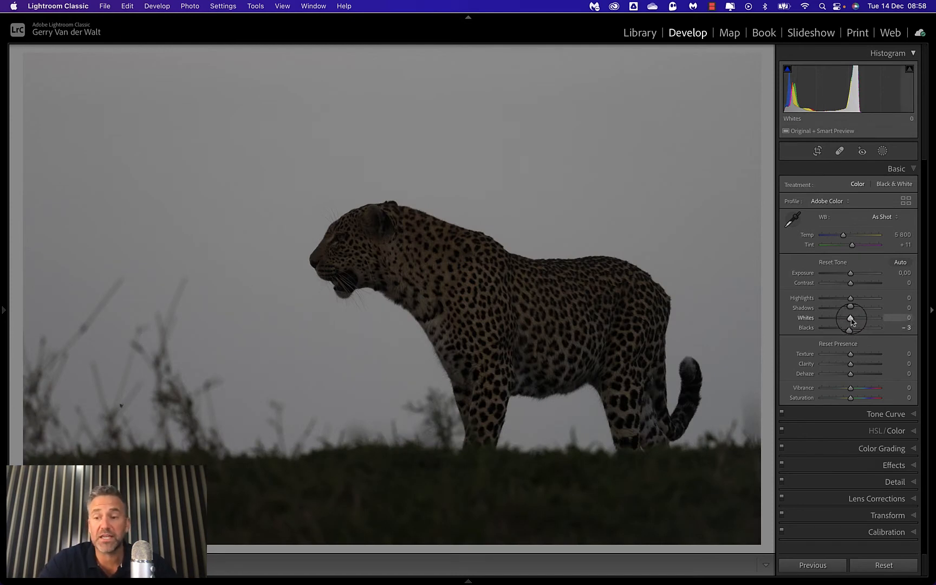
pyautogui.moveTo(852, 320); pyautogui.dragTo(892, 322)
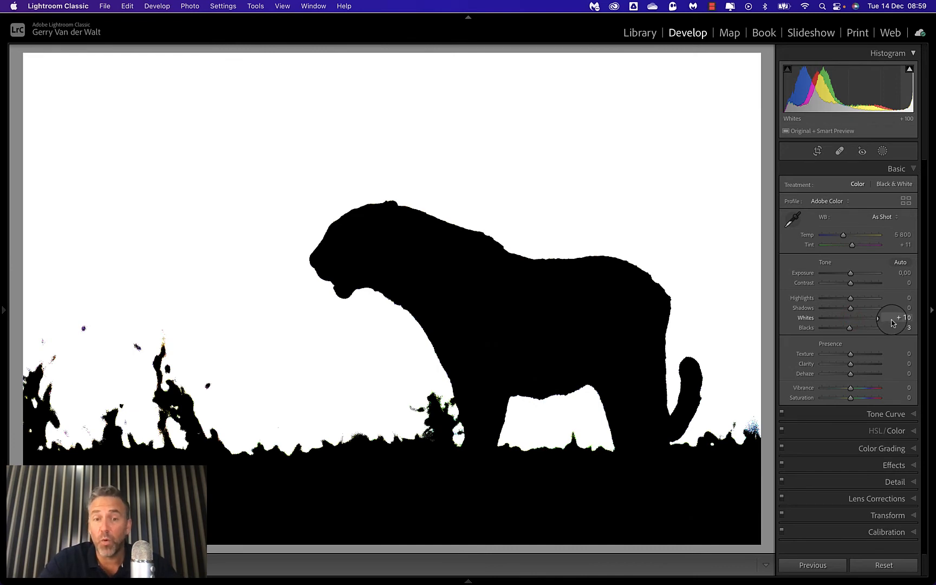
pyautogui.moveTo(892, 323); pyautogui.dragTo(873, 322)
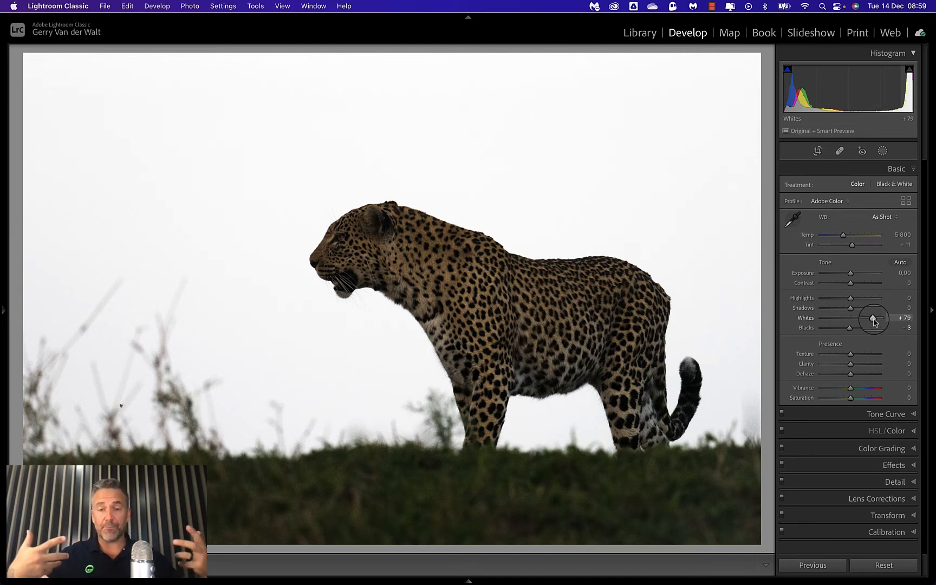
pyautogui.press('y')
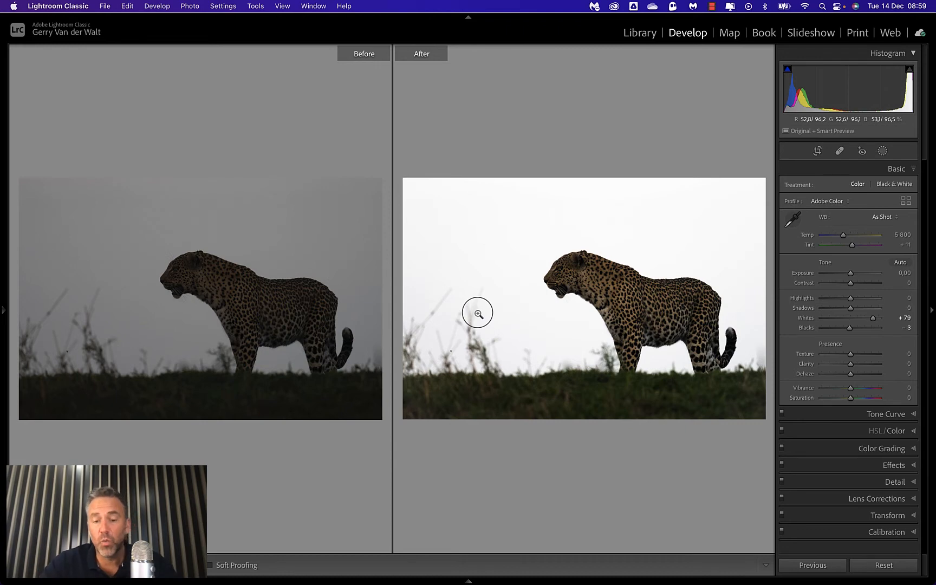
pyautogui.press('y')
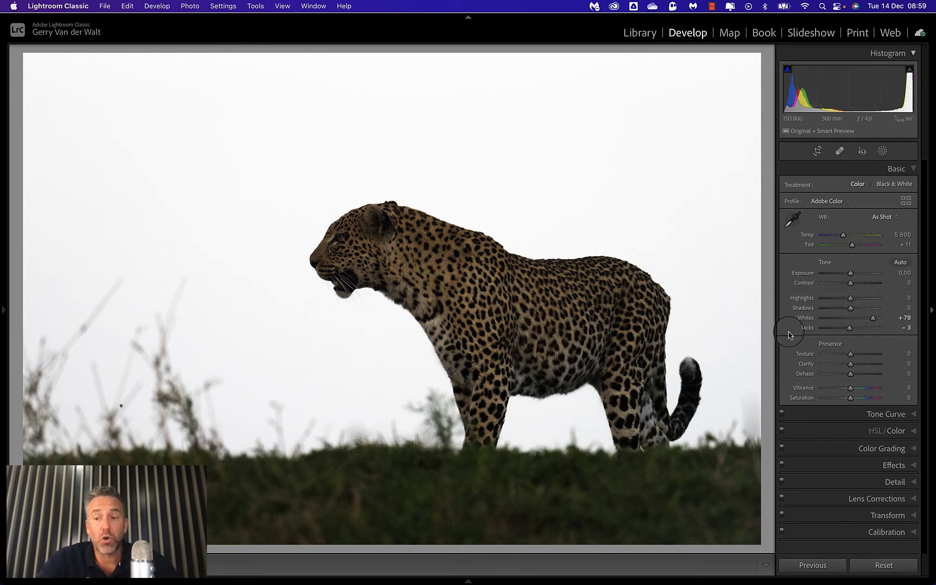
# - Set Shadows to +21 and Highlights to -28, and compare the photo before and after
pyautogui.moveTo(850, 308)
pyautogui.mouseDown()
pyautogui.moveTo(897, 312)
pyautogui.moveTo(807, 317)
pyautogui.moveTo(858, 315)
pyautogui.mouseUp()
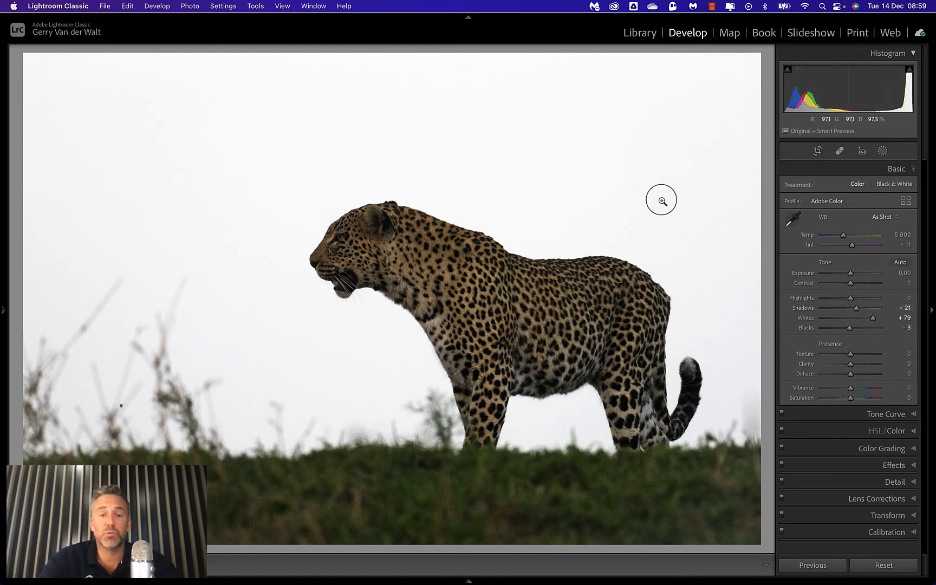
pyautogui.moveTo(850, 298)
pyautogui.mouseDown()
pyautogui.moveTo(798, 303)
pyautogui.moveTo(897, 303)
pyautogui.moveTo(770, 299)
pyautogui.moveTo(858, 299)
pyautogui.moveTo(843, 302)
pyautogui.mouseUp()
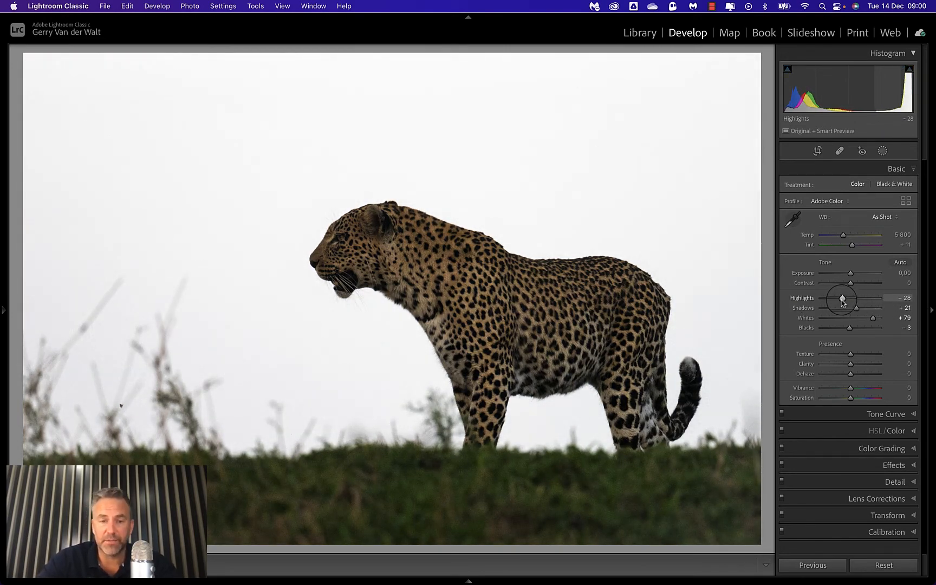
pyautogui.press('y')
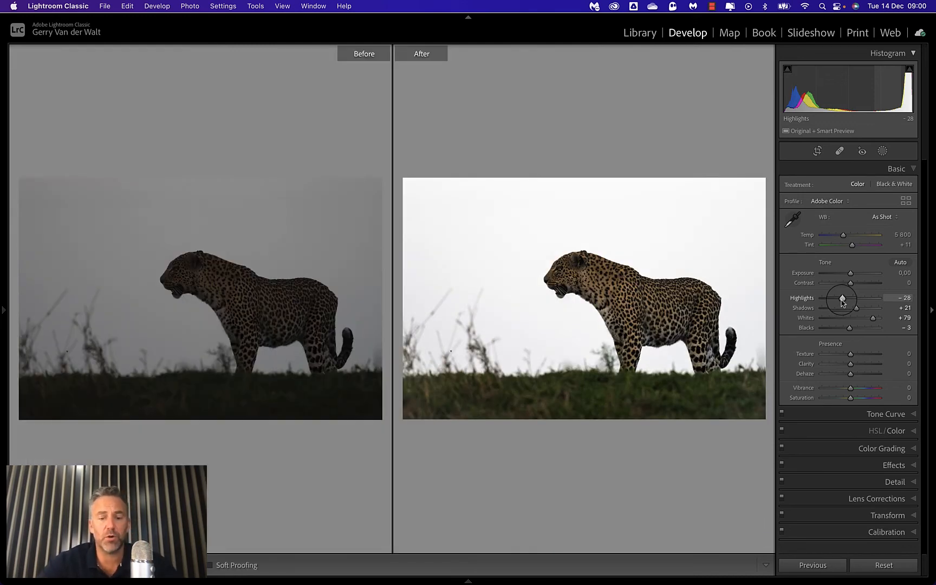
pyautogui.press('y')
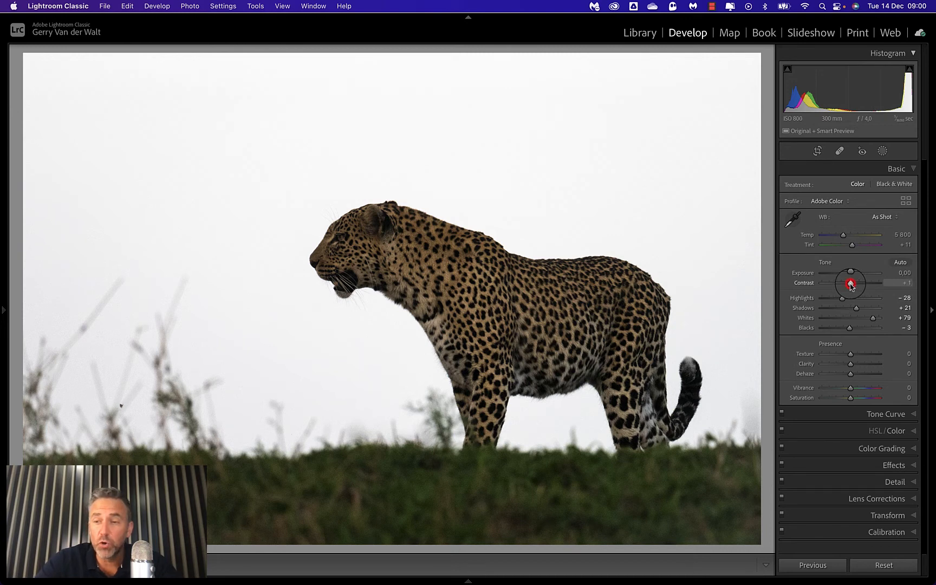
# - Set the leopard photo's Contrast to +6
pyautogui.moveTo(851, 286); pyautogui.dragTo(853, 287)
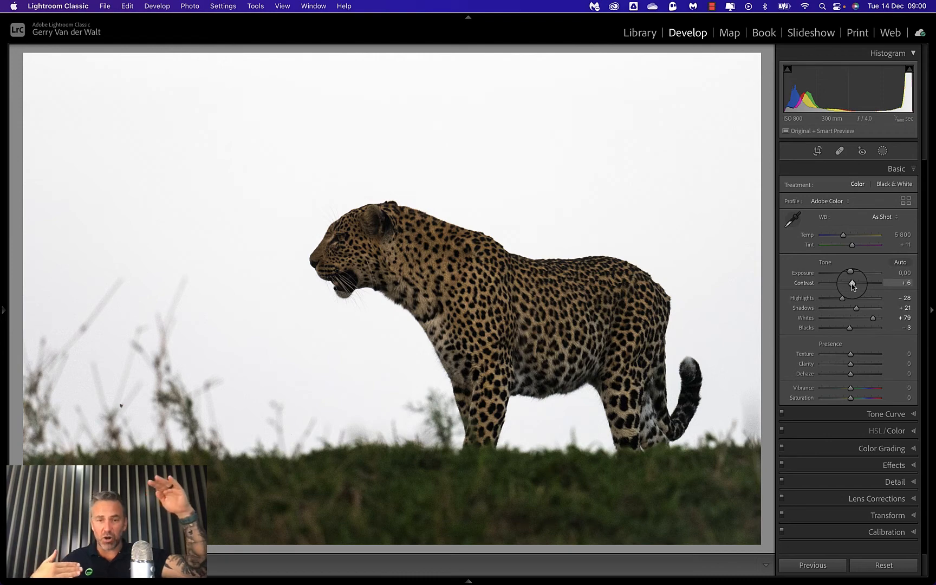
pyautogui.moveTo(852, 285)
pyautogui.mouseDown()
pyautogui.moveTo(801, 287)
pyautogui.moveTo(877, 284)
pyautogui.moveTo(819, 283)
pyautogui.moveTo(853, 287)
pyautogui.mouseUp()
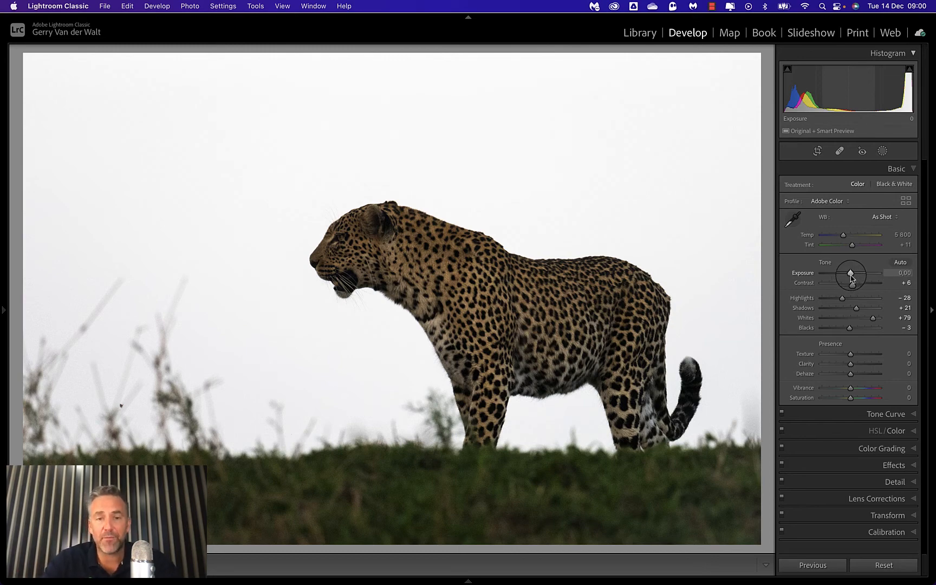
# - Try a lower Exposure on the leopard photo, and reset it to 0.00
pyautogui.moveTo(851, 278)
pyautogui.mouseDown()
pyautogui.moveTo(824, 274)
pyautogui.moveTo(888, 276)
pyautogui.moveTo(813, 274)
pyautogui.moveTo(854, 272)
pyautogui.moveTo(843, 271)
pyautogui.mouseUp()
pyautogui.doubleClick(843, 272)
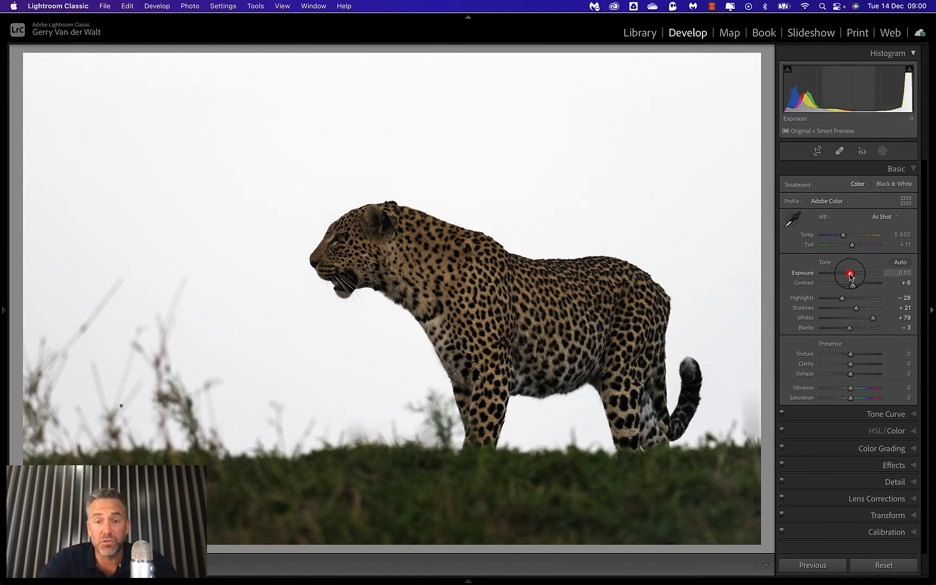
pyautogui.click(849, 275)
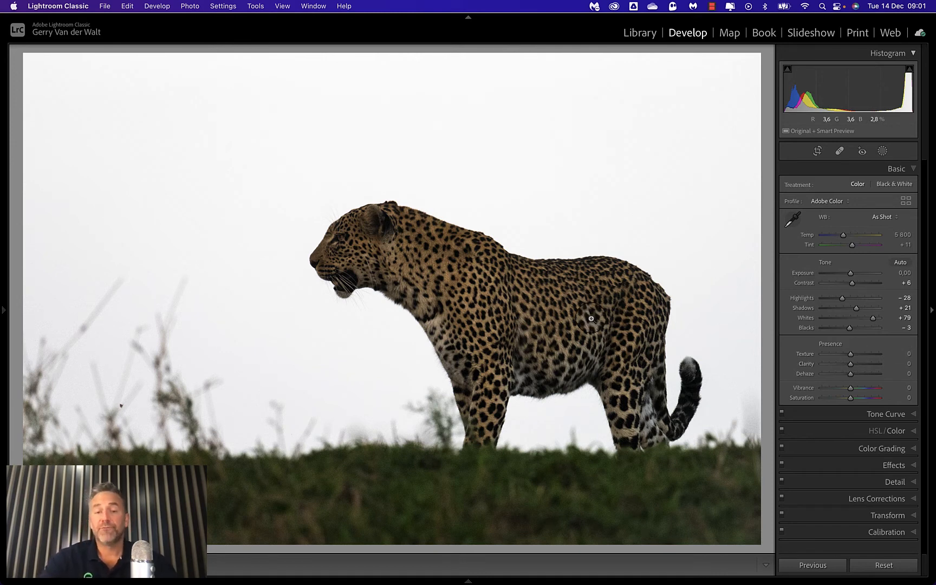
# - Examine the leopard's head and coat up close for texture, and return to the full photo
pyautogui.click(417, 321)
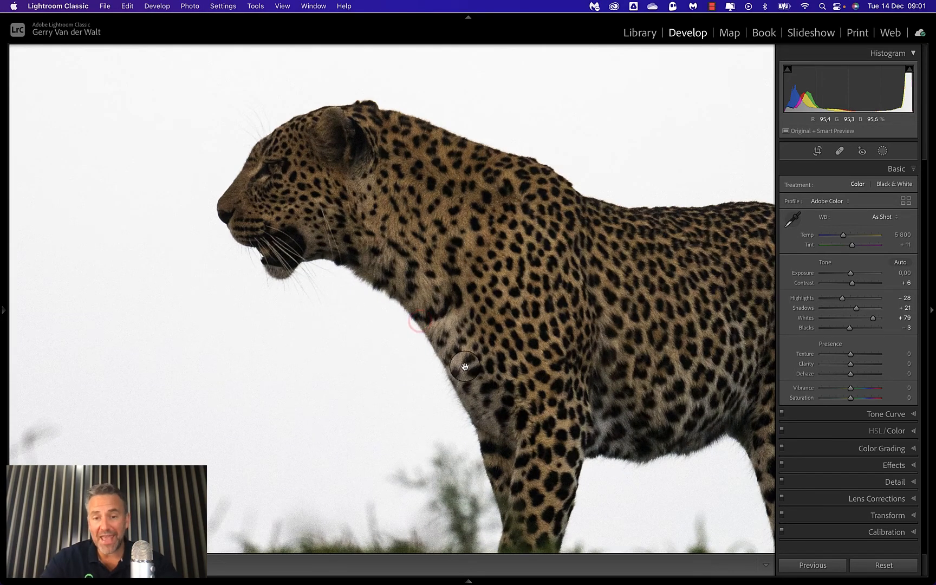
pyautogui.click(578, 414)
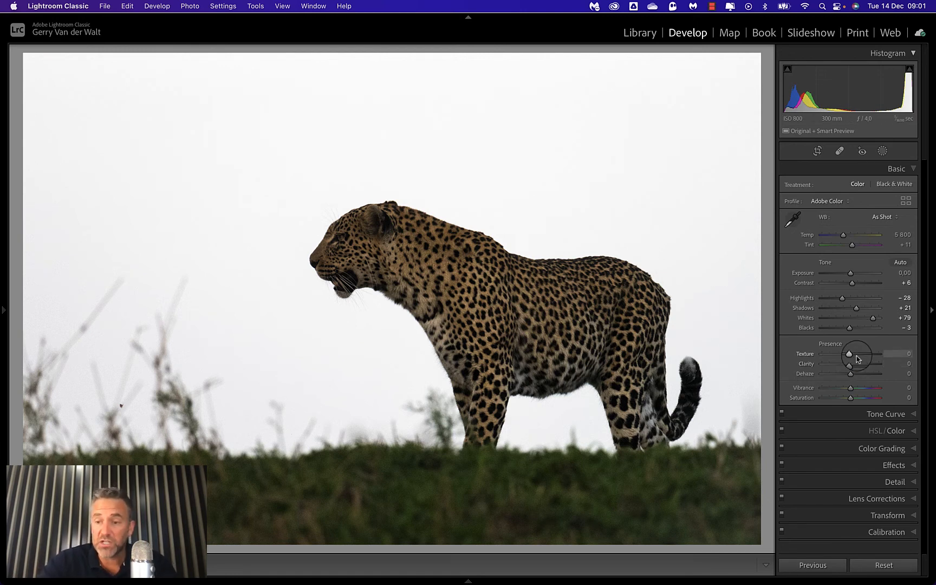
pyautogui.moveTo(851, 353)
pyautogui.mouseDown()
pyautogui.moveTo(891, 360)
pyautogui.moveTo(810, 358)
pyautogui.moveTo(911, 356)
pyautogui.moveTo(851, 355)
pyautogui.mouseUp()
pyautogui.click(363, 264)
pyautogui.click(677, 357)
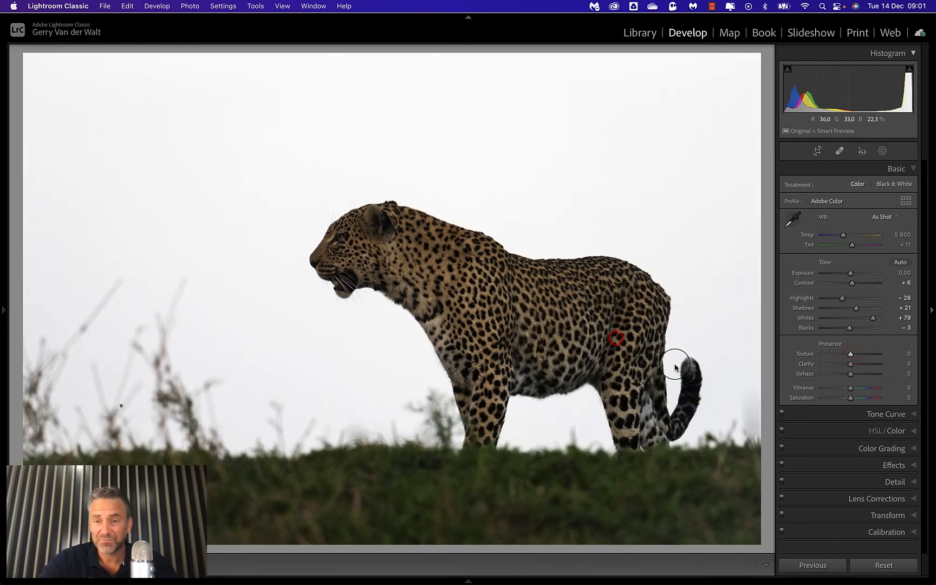
# - Try Dehaze at +100 on the leopard photo, and reset it to 0
pyautogui.moveTo(850, 366)
pyautogui.mouseDown()
pyautogui.moveTo(903, 370)
pyautogui.moveTo(799, 368)
pyautogui.moveTo(852, 368)
pyautogui.mouseUp()
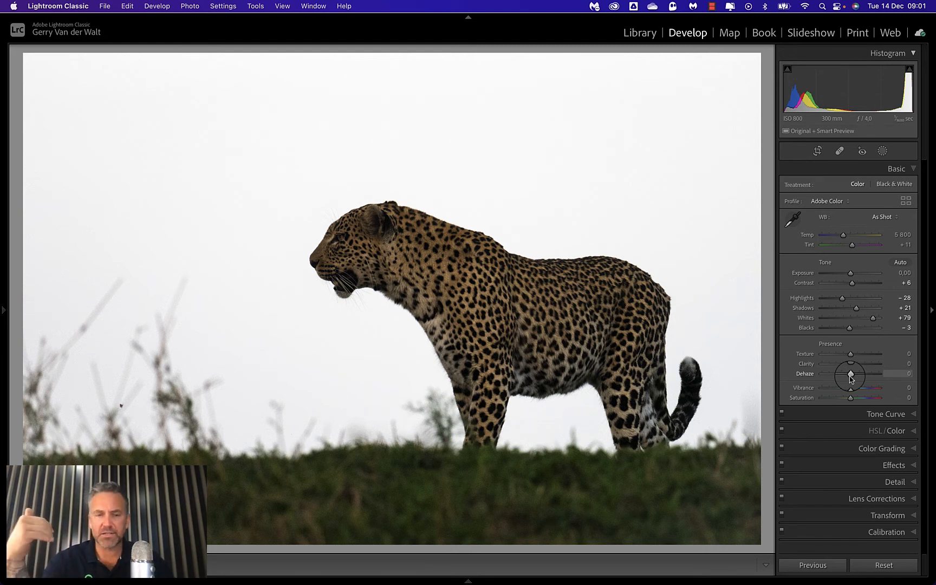
pyautogui.moveTo(851, 377); pyautogui.dragTo(882, 382)
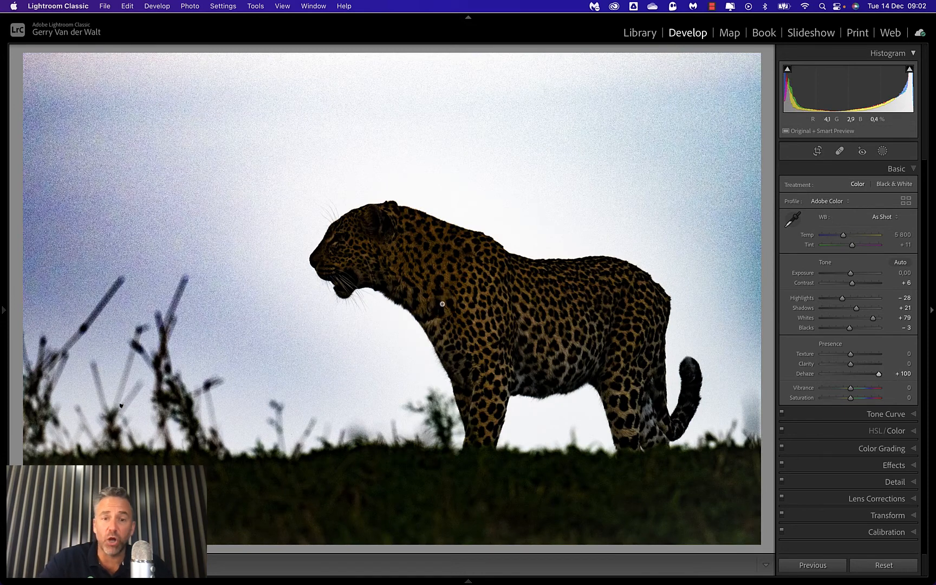
pyautogui.doubleClick(879, 376)
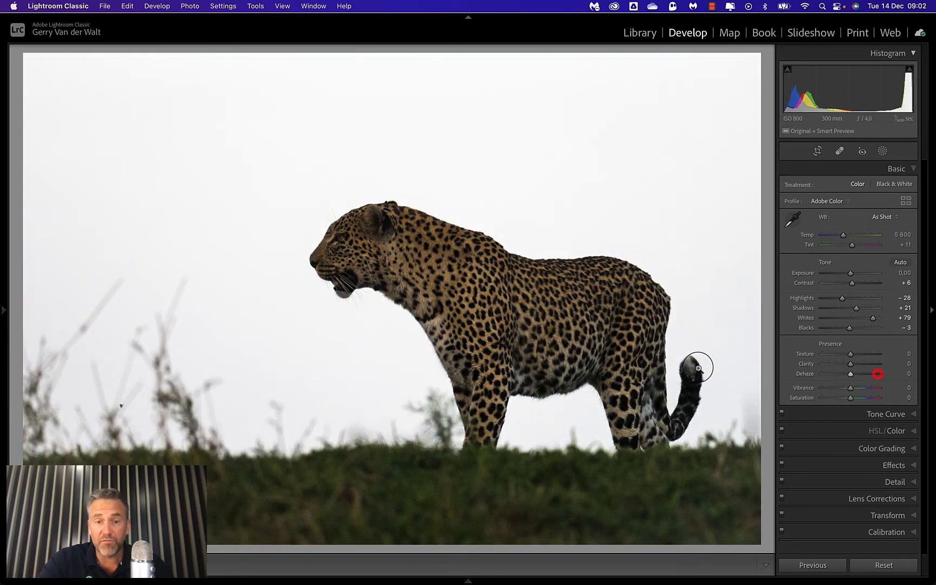
# - Set the leopard photo's Blacks to -2, then try Dehaze at +100 and reset it to 0
pyautogui.click(849, 327)
pyautogui.moveTo(850, 373); pyautogui.dragTo(878, 373)
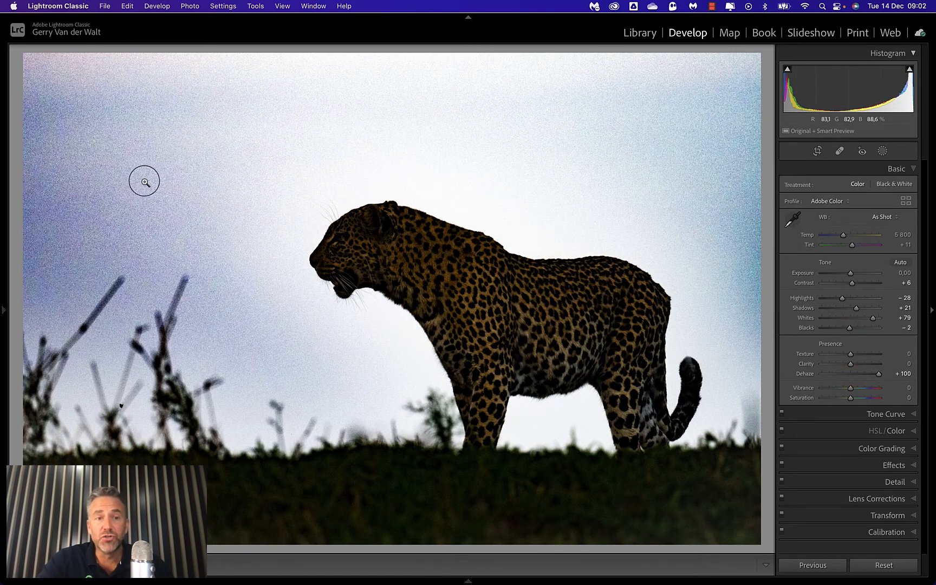
pyautogui.click(879, 374)
pyautogui.doubleClick(879, 375)
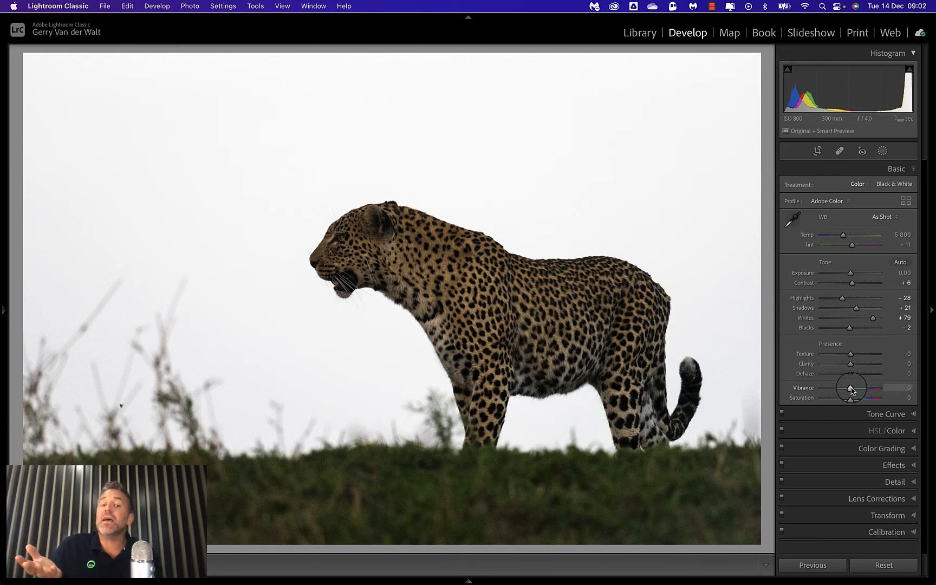
# - Try Vibrance and Saturation adjustments on the leopard photo, and reset both to 0
pyautogui.moveTo(851, 389)
pyautogui.mouseDown()
pyautogui.moveTo(892, 395)
pyautogui.moveTo(845, 404)
pyautogui.moveTo(821, 388)
pyautogui.moveTo(867, 388)
pyautogui.moveTo(840, 388)
pyautogui.moveTo(852, 390)
pyautogui.mouseUp()
pyautogui.doubleClick(877, 389)
pyautogui.doubleClick(848, 397)
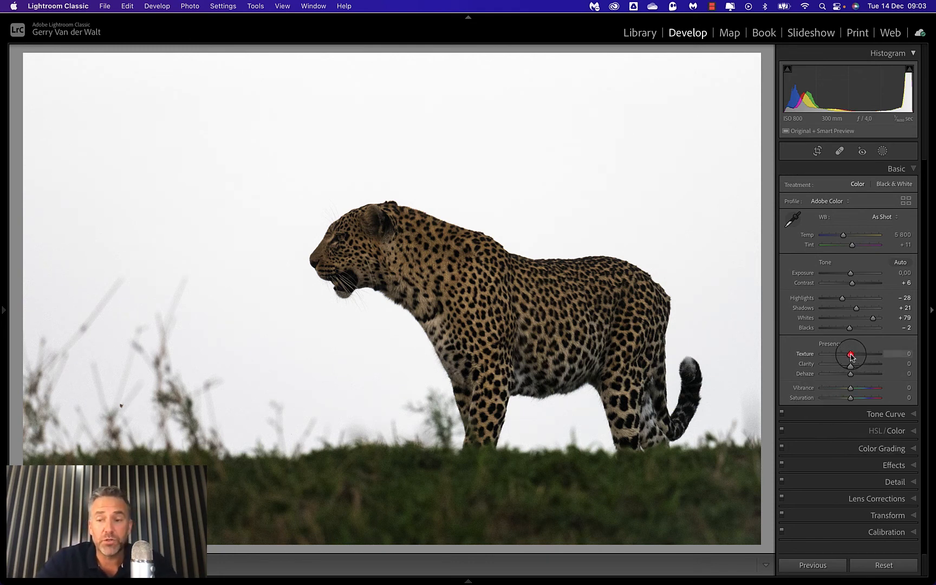
# - Set the leopard photo's Presence values to Texture +12, Clarity +16, Dehaze -9, Vibrance +36 and Saturation +3
pyautogui.moveTo(852, 354); pyautogui.dragTo(905, 361)
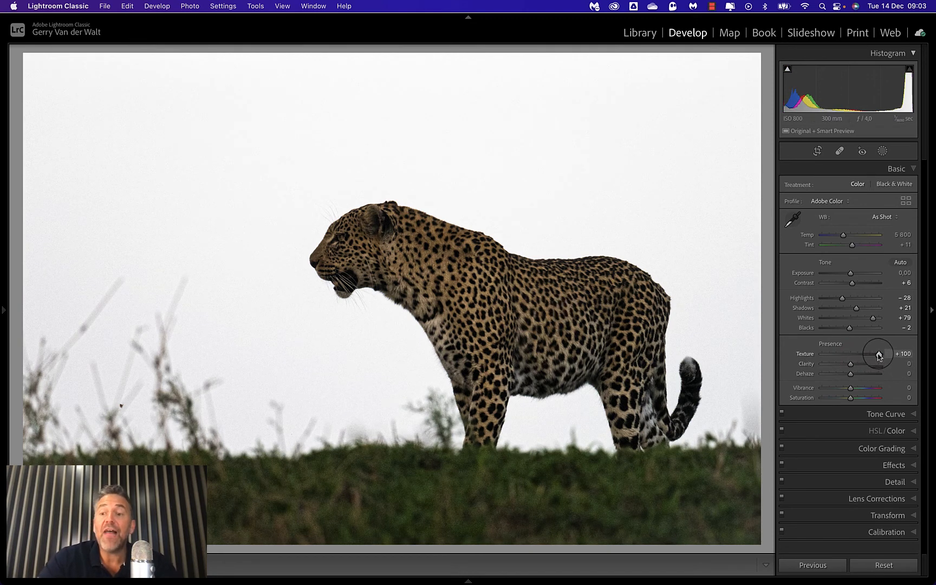
pyautogui.moveTo(879, 355); pyautogui.dragTo(858, 368)
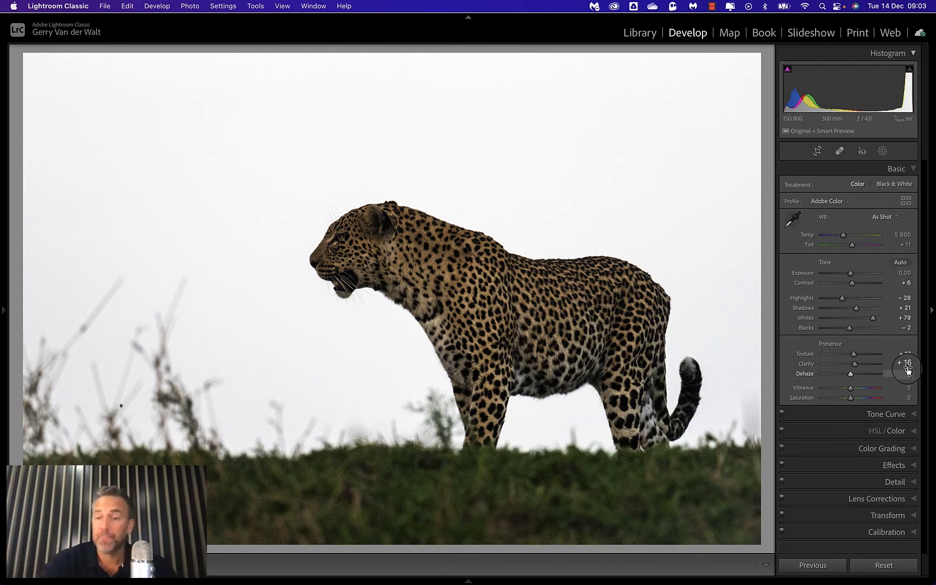
pyautogui.moveTo(849, 373)
pyautogui.mouseDown()
pyautogui.moveTo(879, 374)
pyautogui.moveTo(851, 378)
pyautogui.mouseUp()
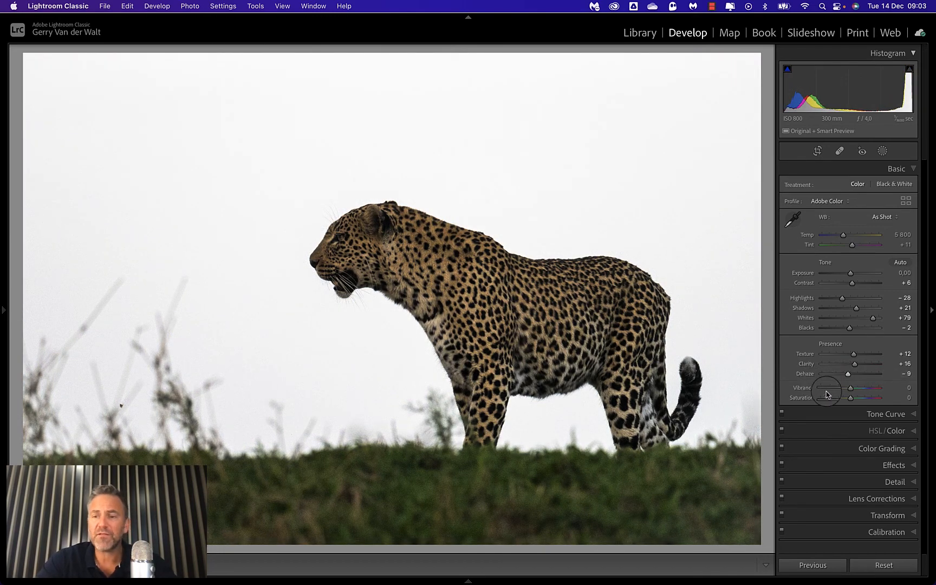
pyautogui.moveTo(851, 388)
pyautogui.mouseDown()
pyautogui.moveTo(902, 389)
pyautogui.moveTo(921, 406)
pyautogui.moveTo(862, 391)
pyautogui.mouseUp()
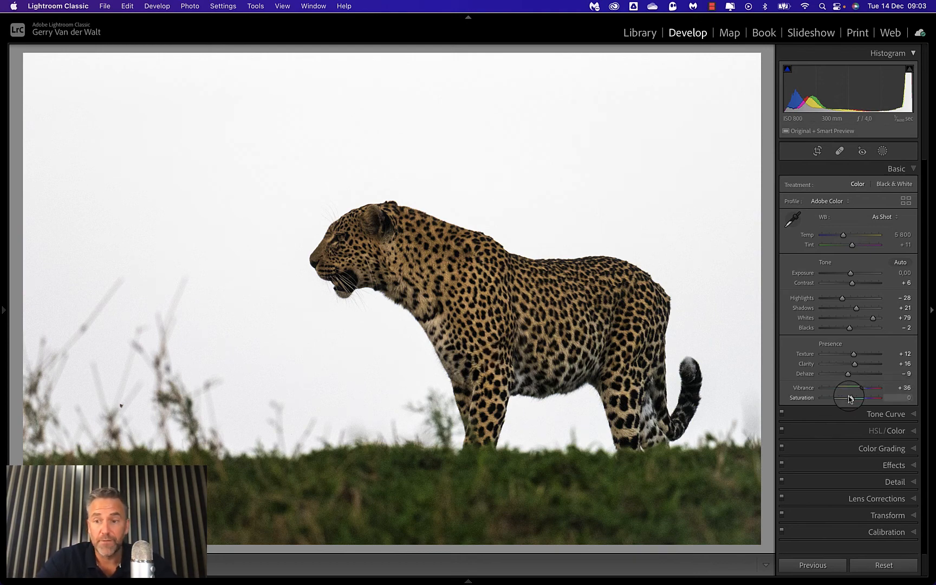
pyautogui.moveTo(850, 397)
pyautogui.mouseDown()
pyautogui.moveTo(910, 412)
pyautogui.moveTo(856, 403)
pyautogui.mouseUp()
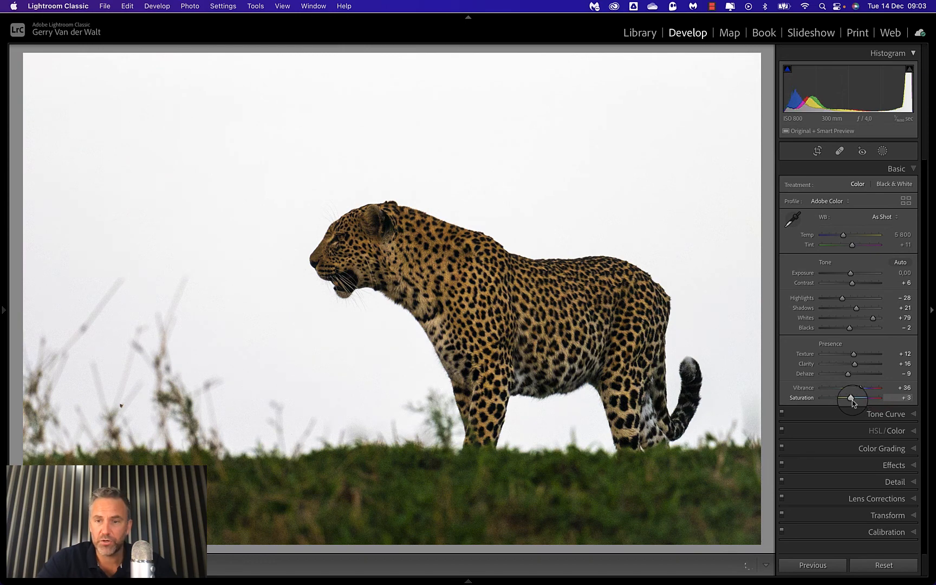
# - Compare the edited leopard photo with its original, side by side and in full view, and return to the edited version
pyautogui.press('y')
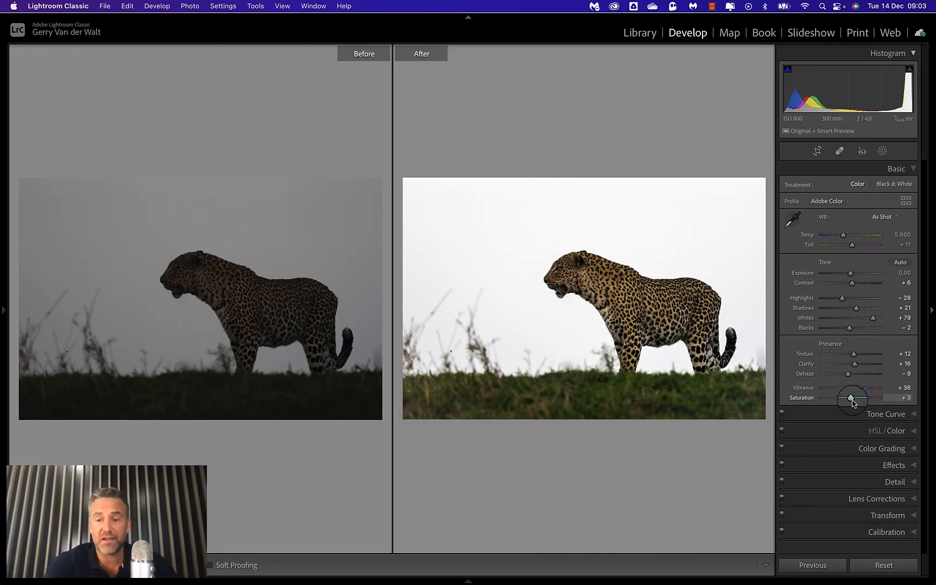
pyautogui.press('y')
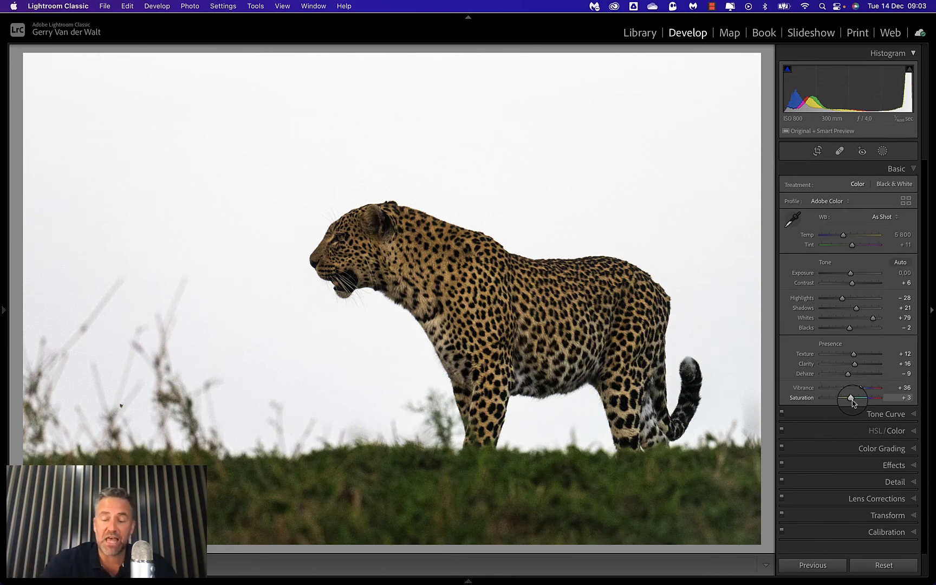
pyautogui.press('\\')
pyautogui.press('\\')
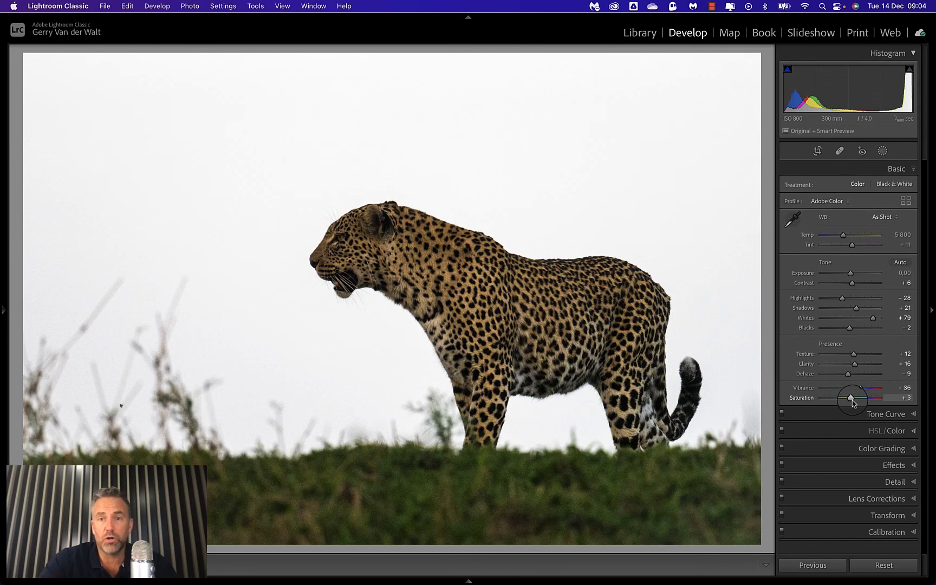
pyautogui.press('\\')
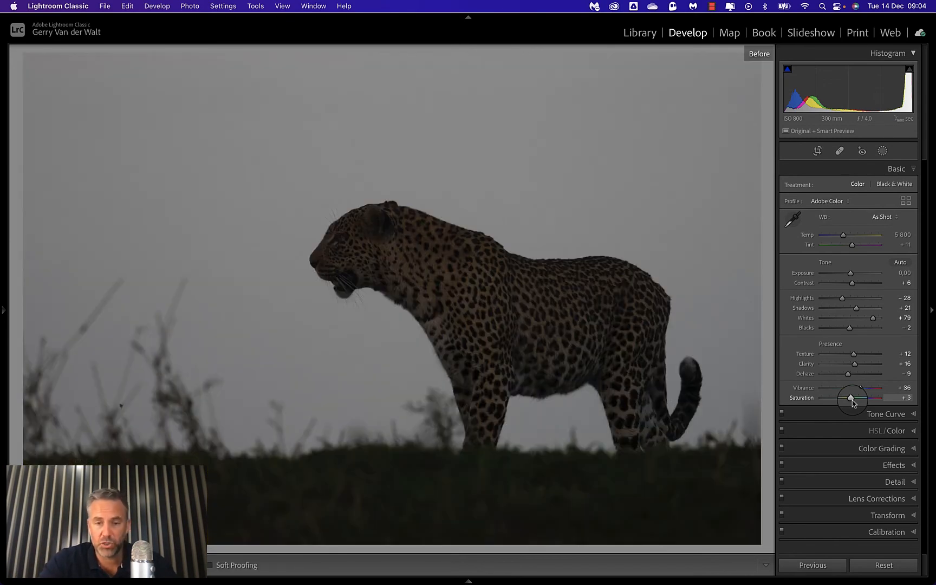
pyautogui.press('\\')
pyautogui.press('\\')
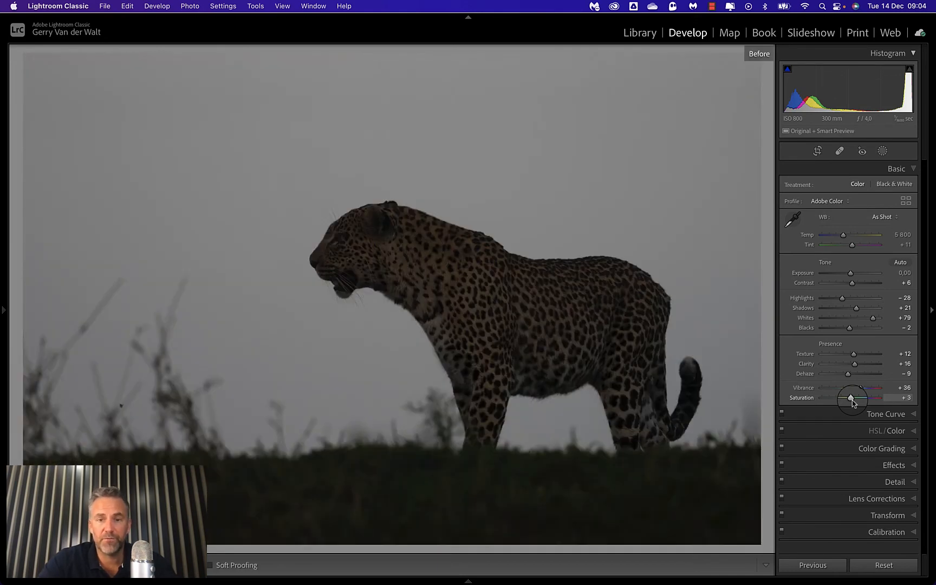
pyautogui.press('\\')
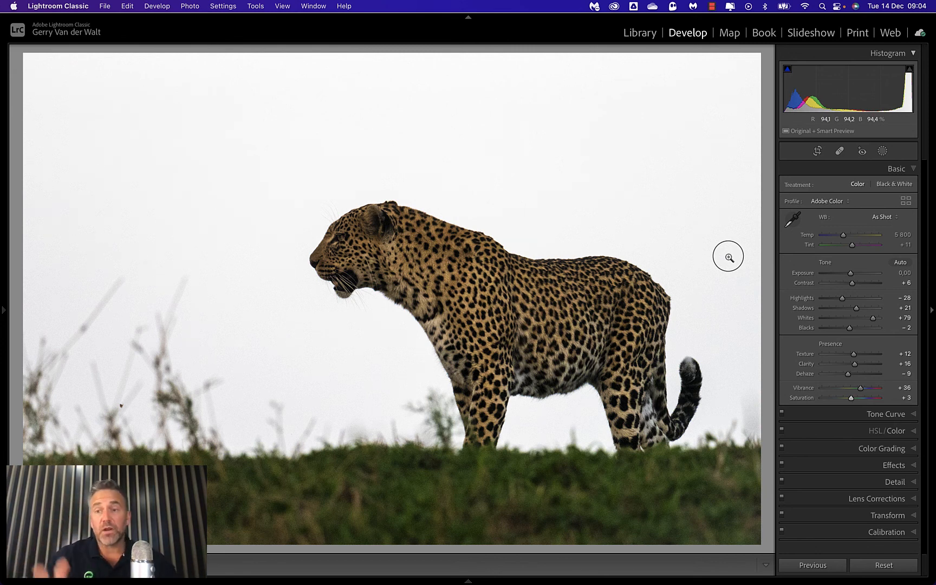
# - Return to the Library grid and open the resting leopard photo PB111444.ORF in the Develop module
pyautogui.press('g')
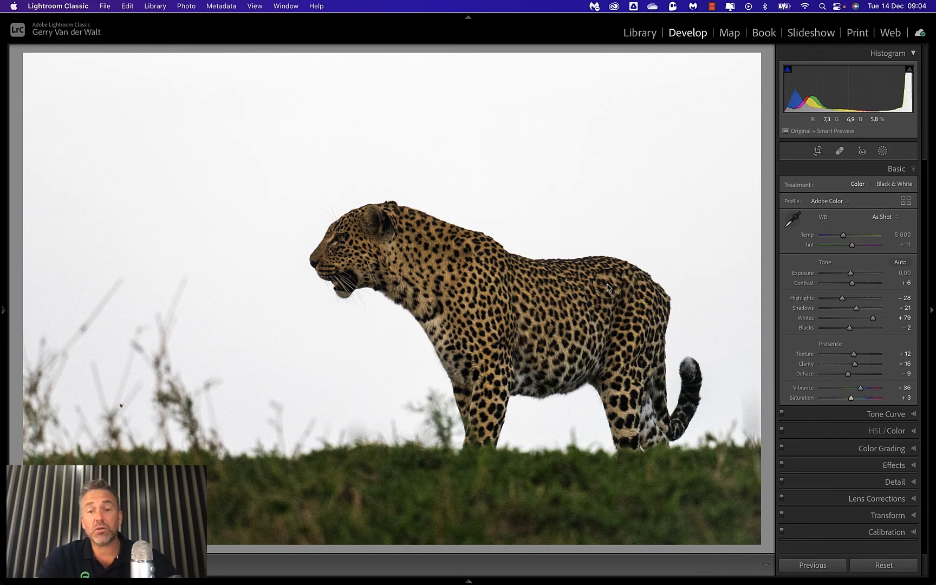
pyautogui.press('j')
pyautogui.doubleClick(279, 207)
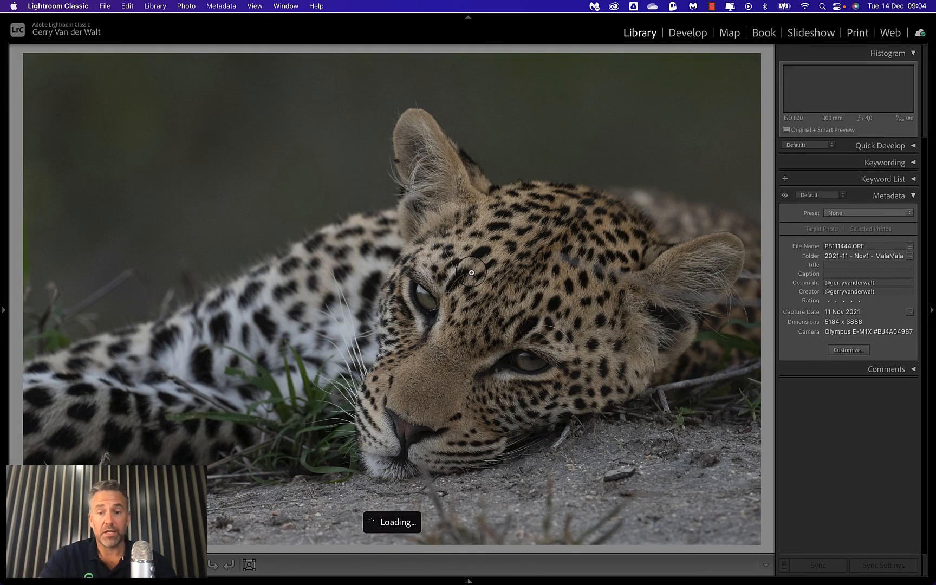
pyautogui.press('d')
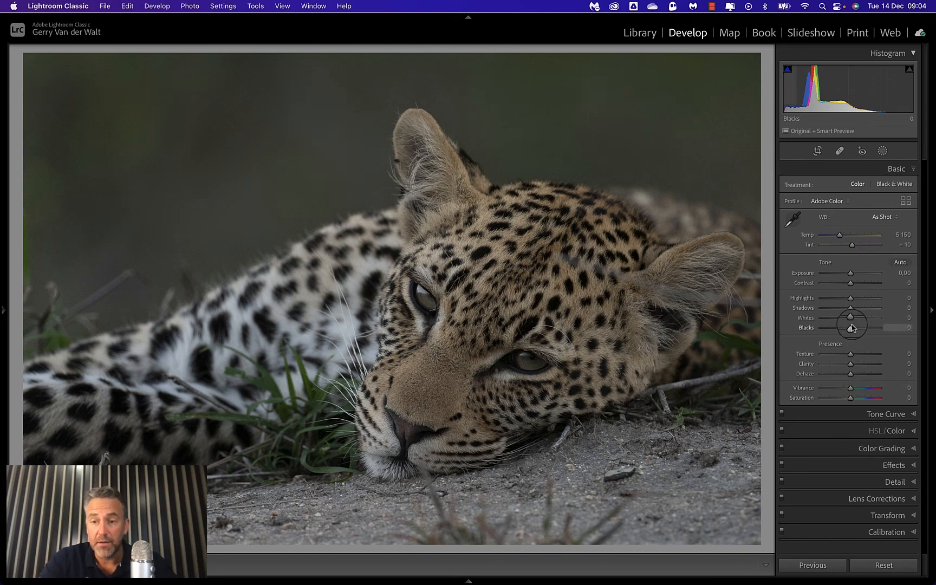
# - Set the resting leopard photo's tone to Blacks +2, Whites +62, Shadows -31, Highlights -49 and Contrast +2
pyautogui.press('alt')
pyautogui.moveTo(851, 330); pyautogui.dragTo(869, 319)
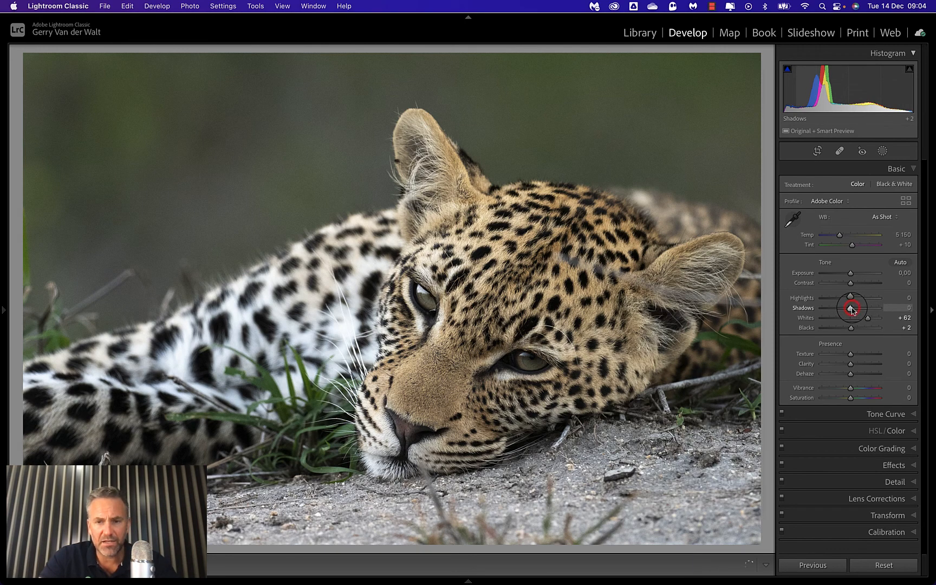
pyautogui.moveTo(851, 309)
pyautogui.mouseDown()
pyautogui.moveTo(832, 301)
pyautogui.moveTo(864, 298)
pyautogui.mouseUp()
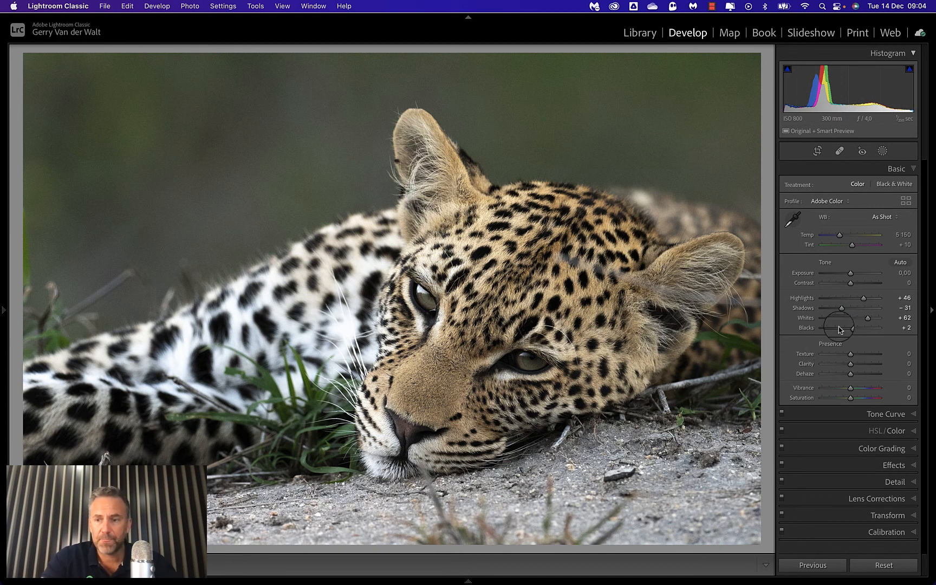
pyautogui.moveTo(864, 299); pyautogui.dragTo(851, 279)
# - Set Texture +13, Clarity +4, Dehaze +2, Vibrance +13 and Saturation +6 on the resting leopard photo, and show before and after side by side
pyautogui.moveTo(850, 354)
pyautogui.mouseDown()
pyautogui.moveTo(879, 356)
pyautogui.moveTo(853, 356)
pyautogui.mouseUp()
pyautogui.moveTo(849, 365); pyautogui.dragTo(851, 401)
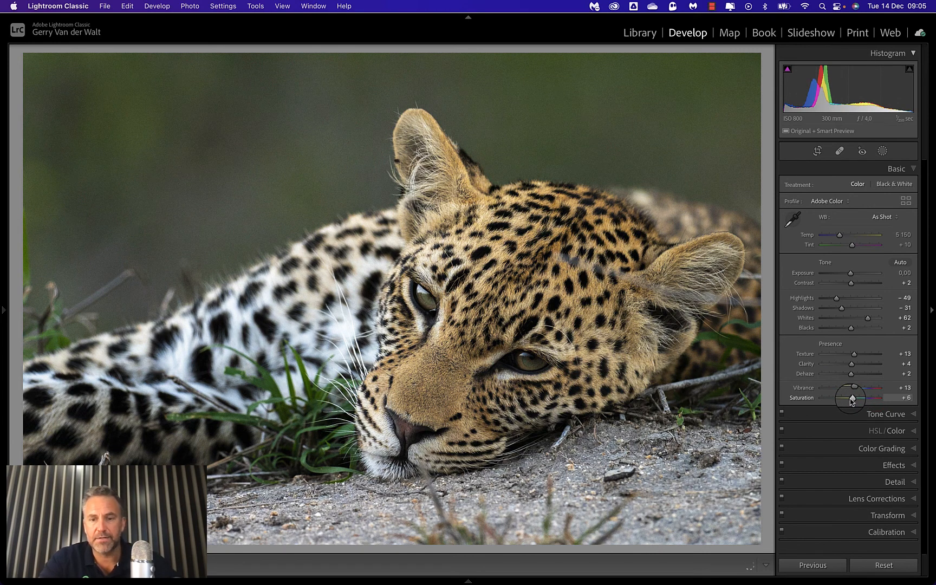
pyautogui.press('y')
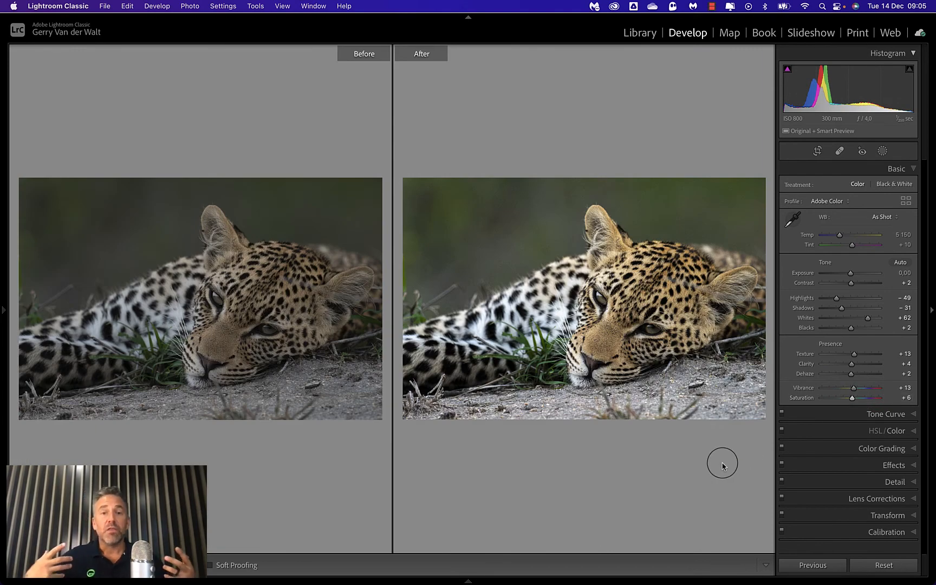